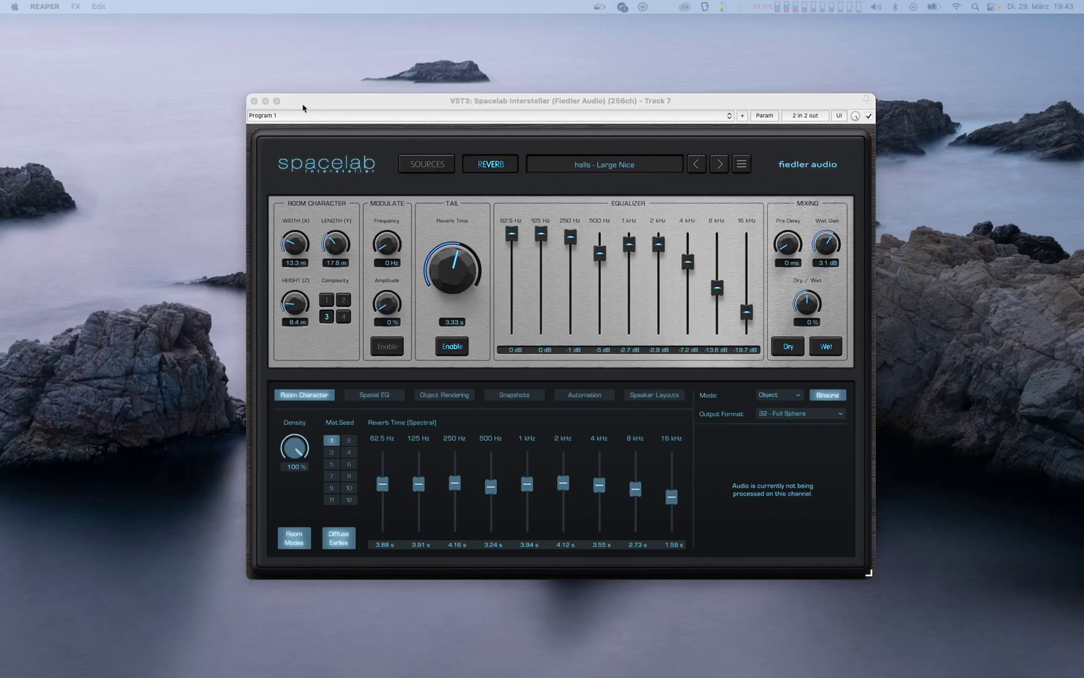
# Step: Start playback and shrink the room to a width of 5.3 m, a length of 7 m and a height of 4.5 m
pyautogui.click(303, 108)
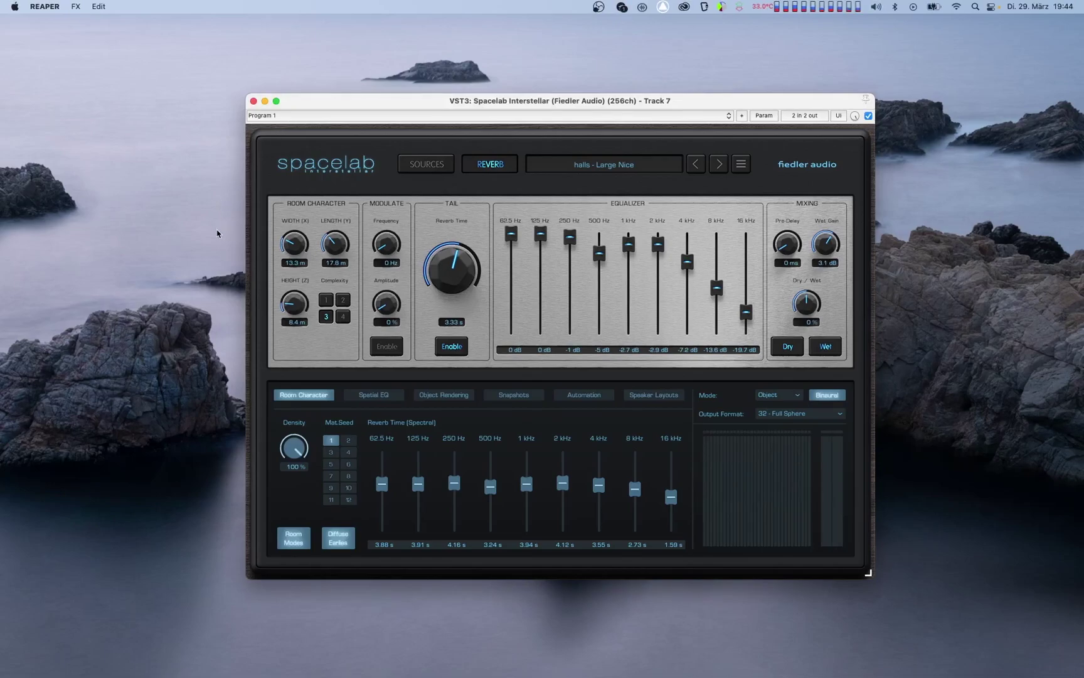
pyautogui.press('space')
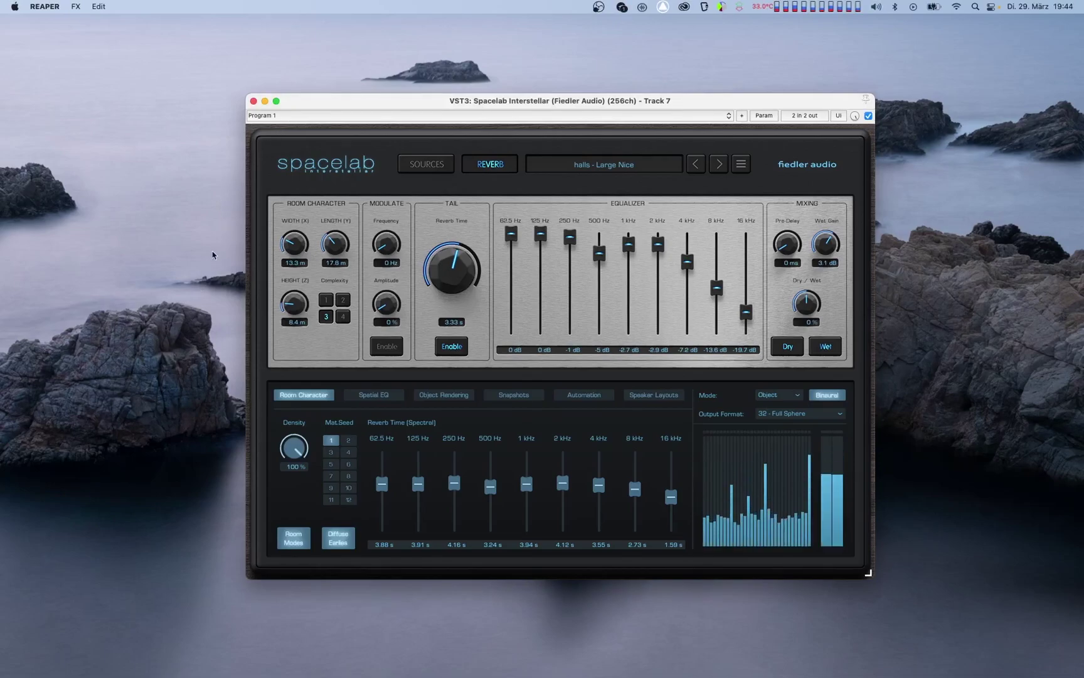
pyautogui.moveTo(293, 305); pyautogui.dragTo(296, 332)
pyautogui.moveTo(294, 252); pyautogui.dragTo(338, 289)
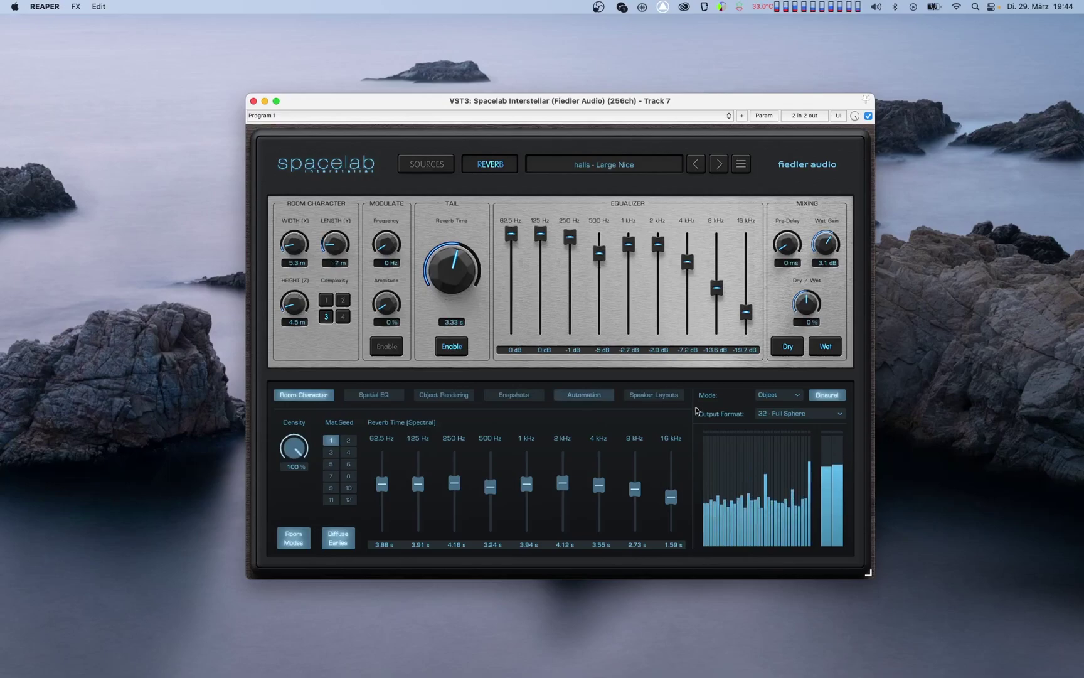
# Step: Mute the dry signal and reduce the room to a height of 1.7 m, a width of 1.8 m and a length of 3 m
pyautogui.click(790, 347)
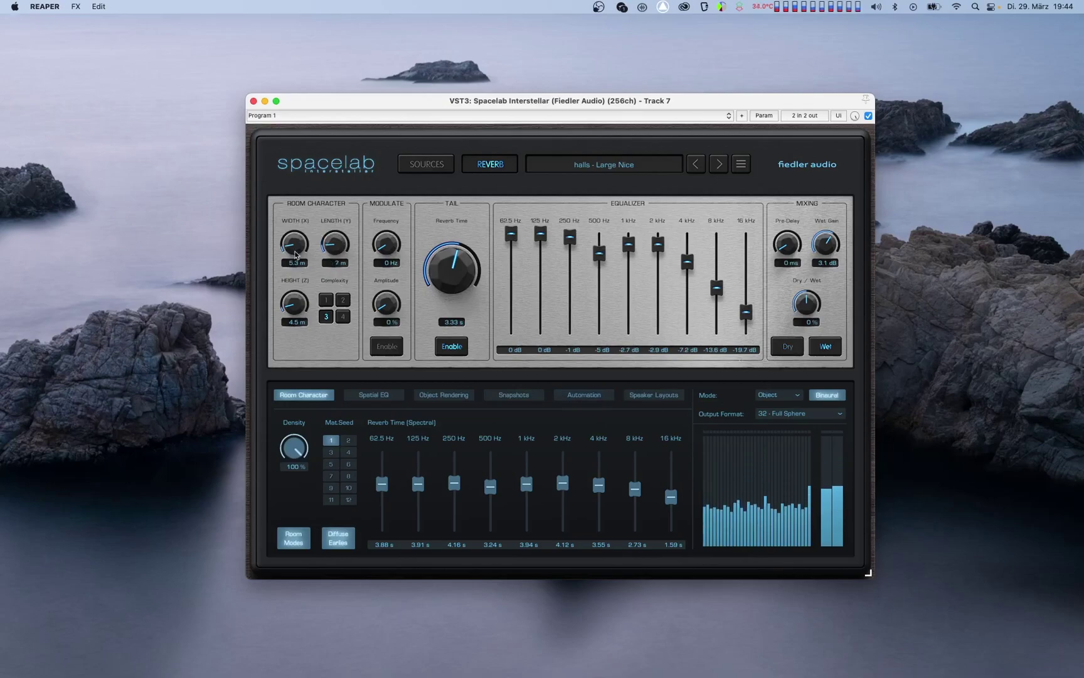
pyautogui.moveTo(295, 301); pyautogui.dragTo(299, 315)
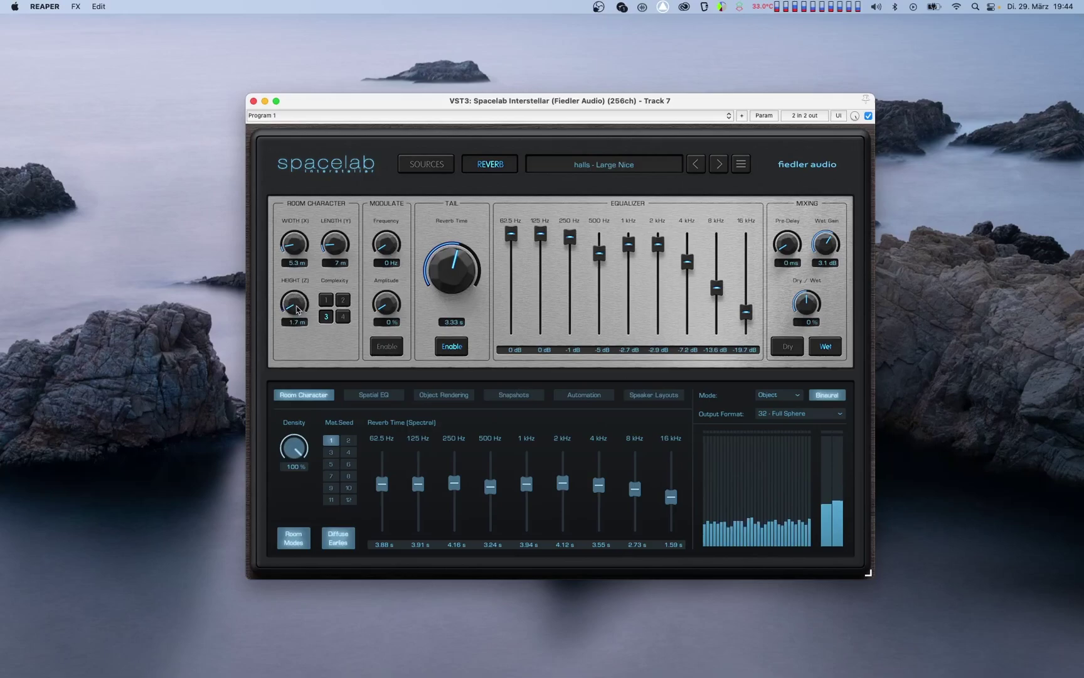
pyautogui.moveTo(299, 251); pyautogui.dragTo(346, 265)
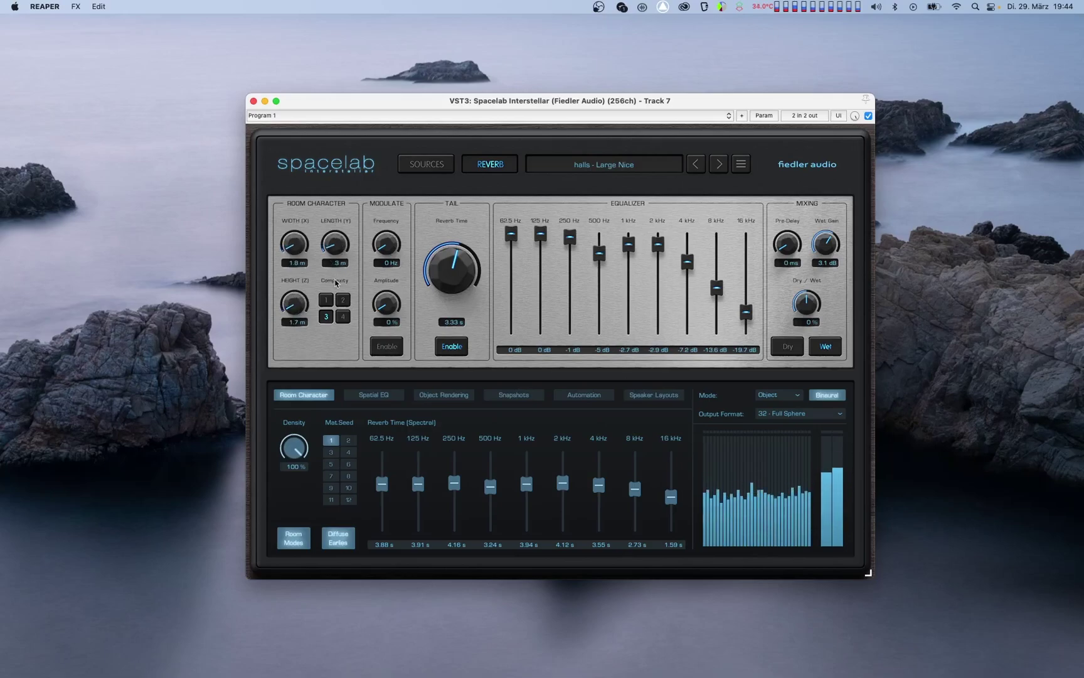
# Step: Enlarge the room to a height of 34.2 m, a width of 35.2 m and a length of 33.5 m
pyautogui.moveTo(296, 312); pyautogui.dragTo(287, 200)
pyautogui.moveTo(292, 250); pyautogui.dragTo(295, 143)
pyautogui.moveTo(326, 239); pyautogui.dragTo(344, 134)
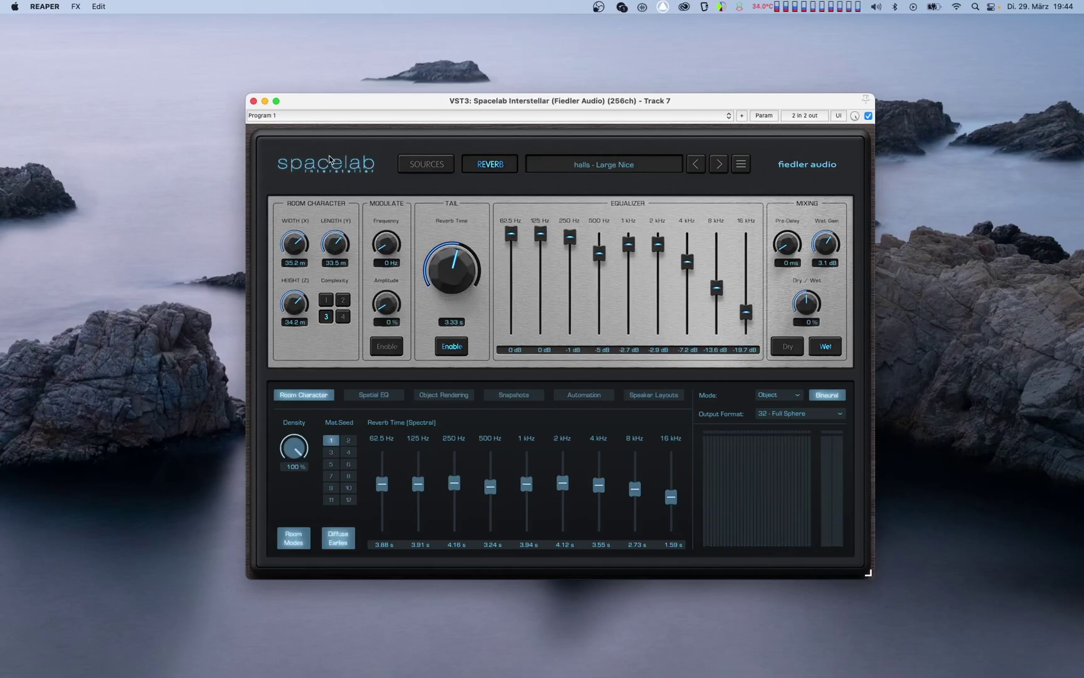
# Step: Examine the whole room outline around the sources and the listener in the 3D view
pyautogui.click(417, 169)
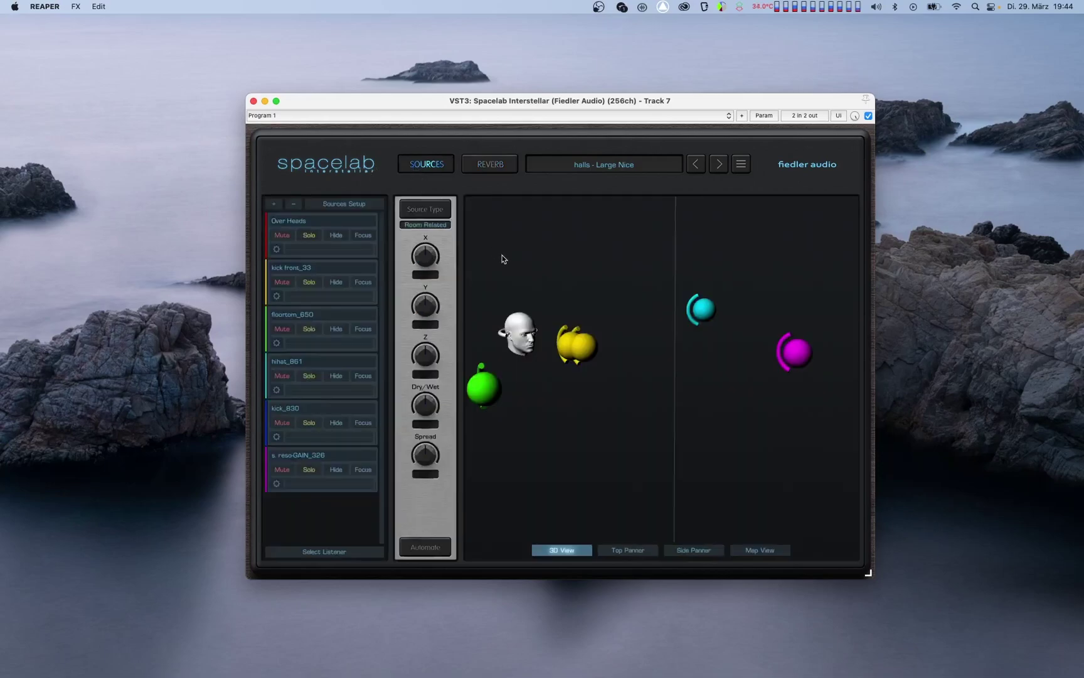
pyautogui.scroll(-10, 558, 361)
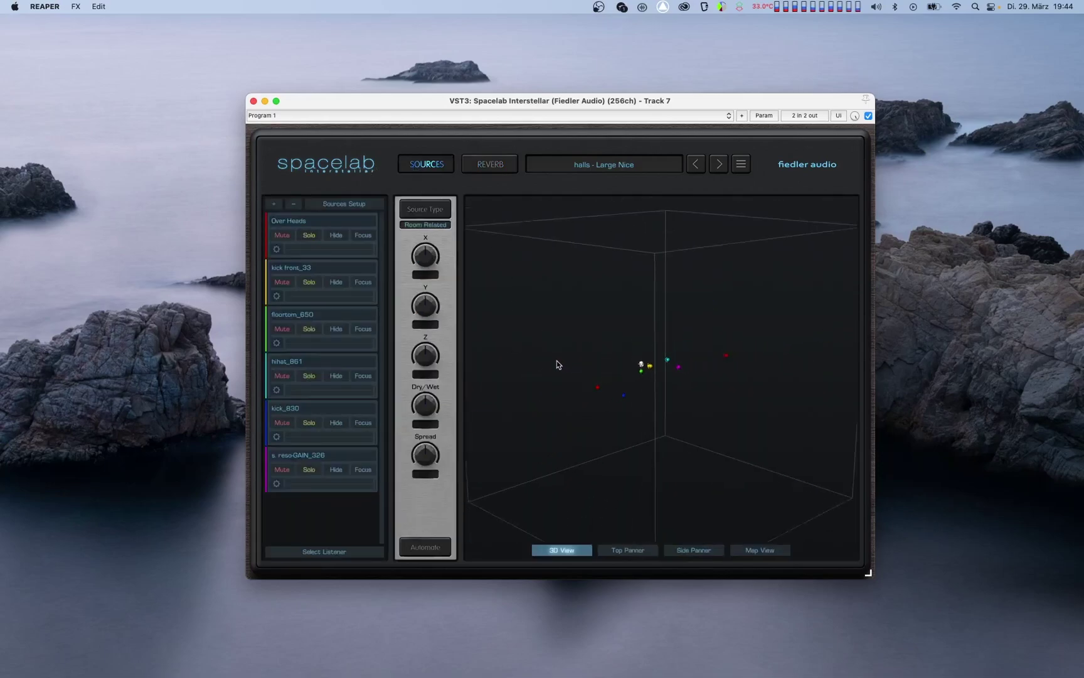
pyautogui.scroll(-5, 557, 362)
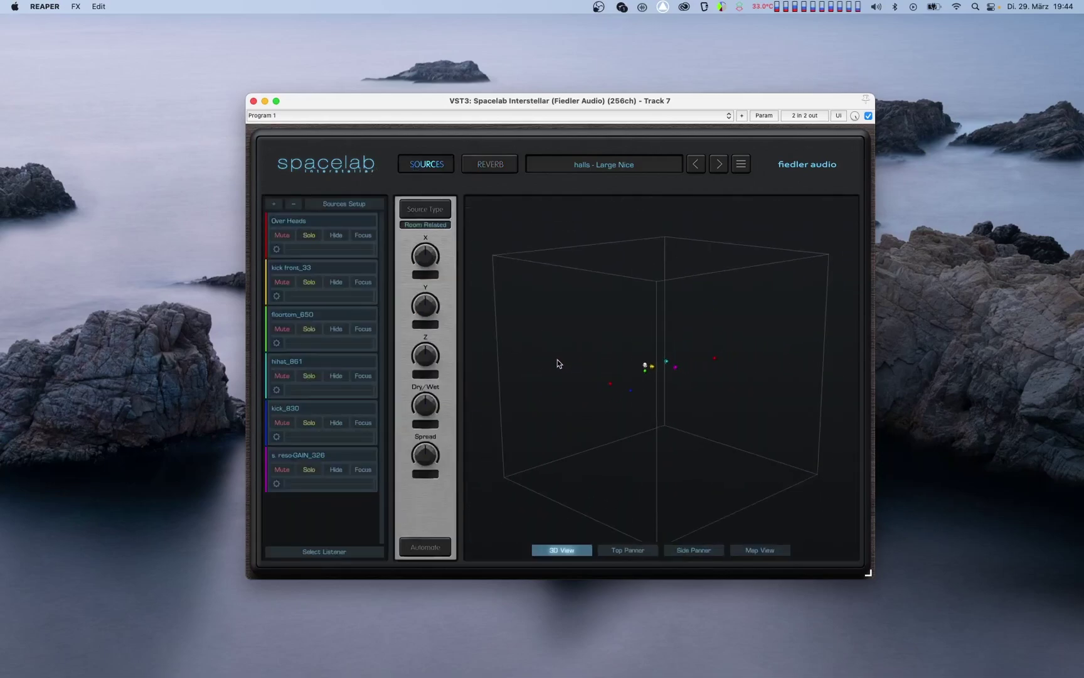
# Step: Set the room to 14 m wide, about 10.8 m long and 9.5 m high, and check it against the sources
pyautogui.click(473, 165)
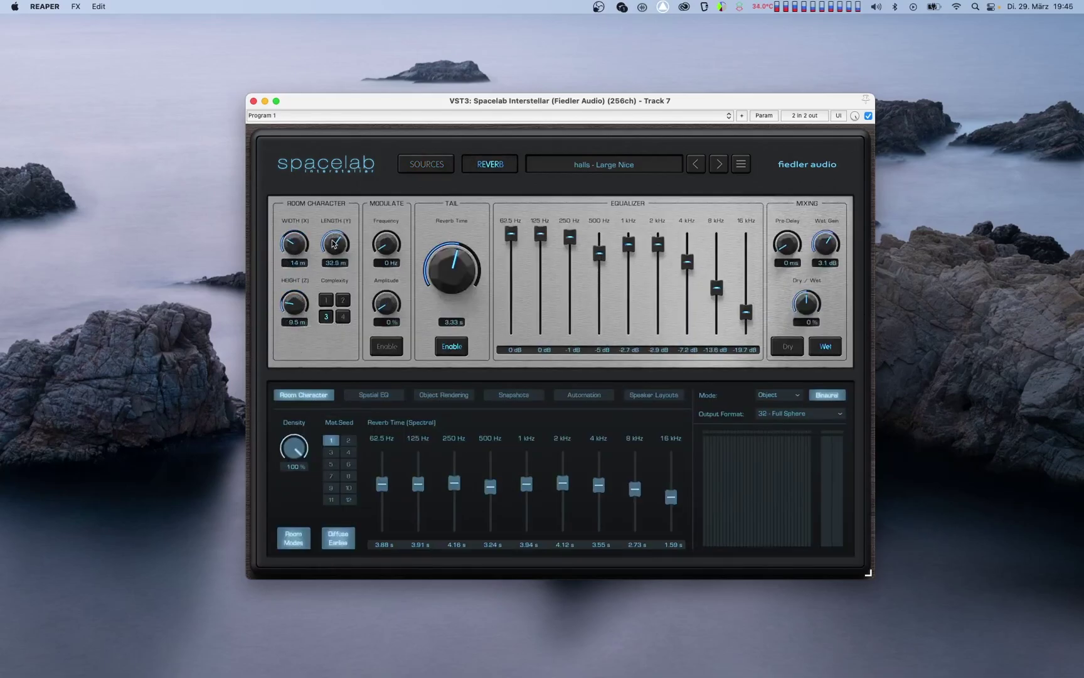
pyautogui.moveTo(334, 244); pyautogui.dragTo(332, 315)
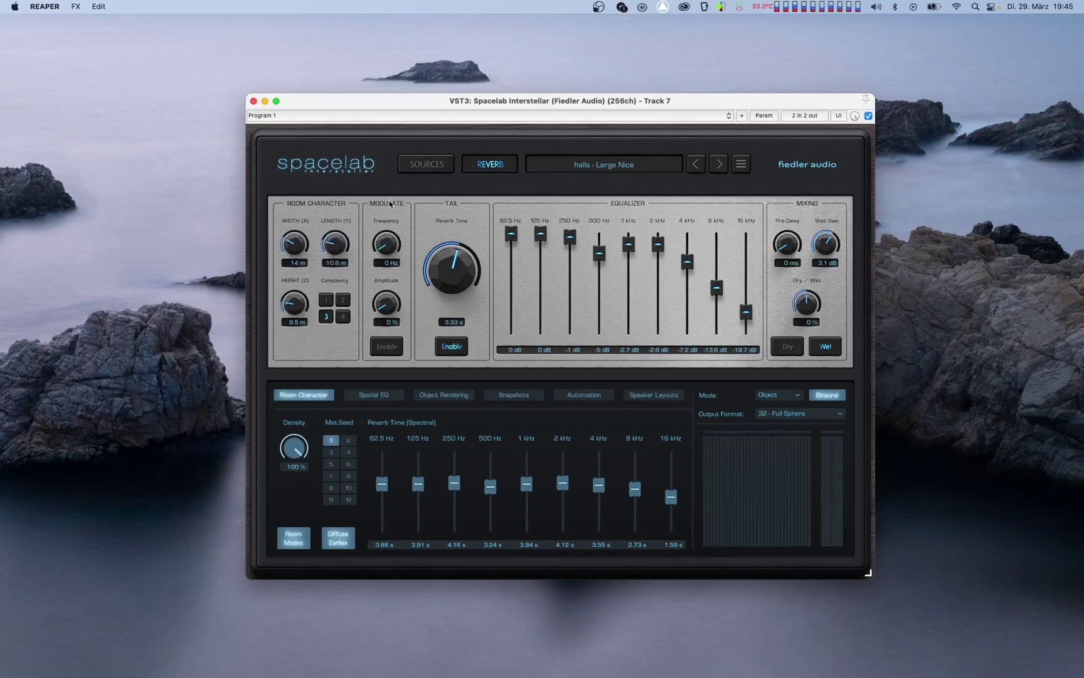
pyautogui.click(419, 162)
pyautogui.click(464, 164)
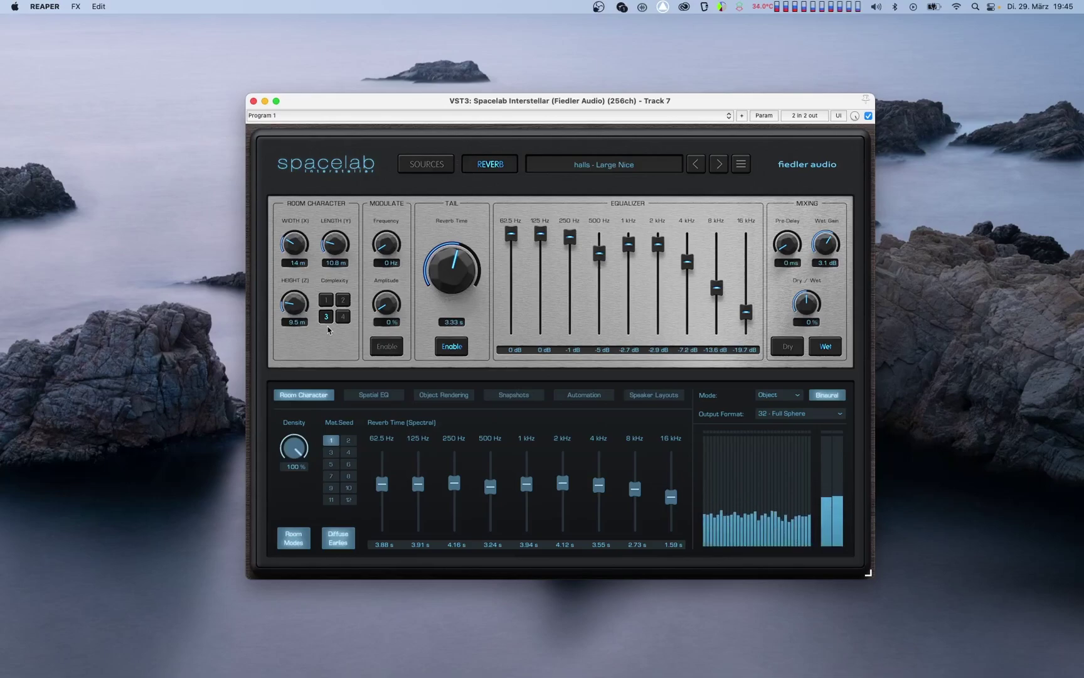
# Step: Audition complexity levels 1, 2 and 3 with the wet gain raised to 4.7 dB, and finish on complexity 4
pyautogui.click(326, 299)
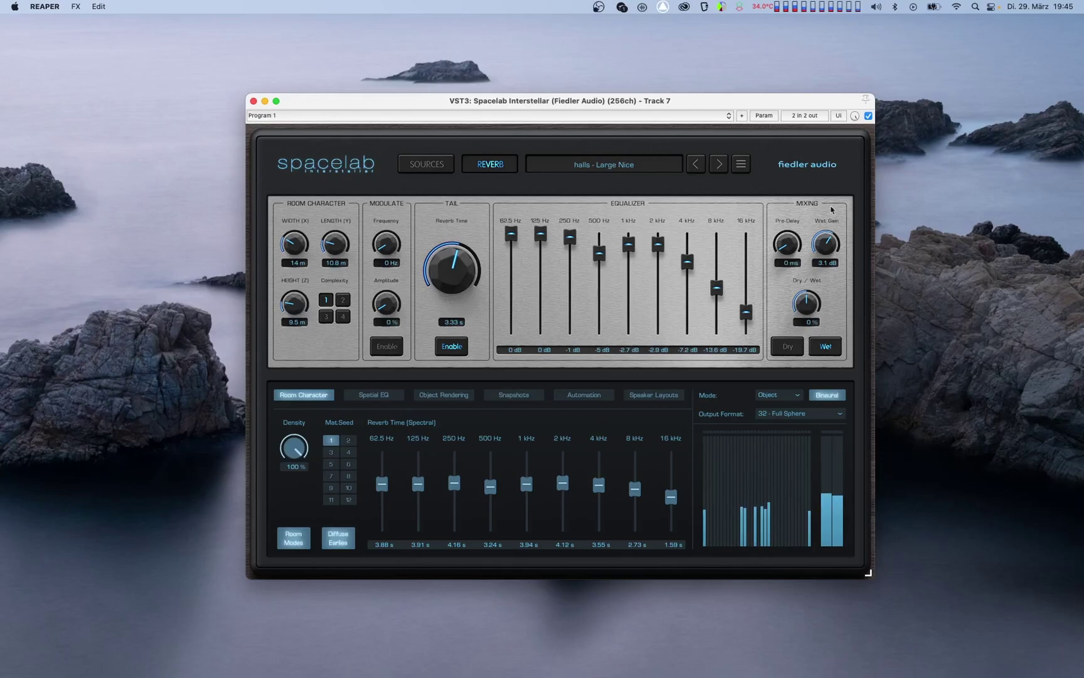
pyautogui.moveTo(829, 245); pyautogui.dragTo(827, 232)
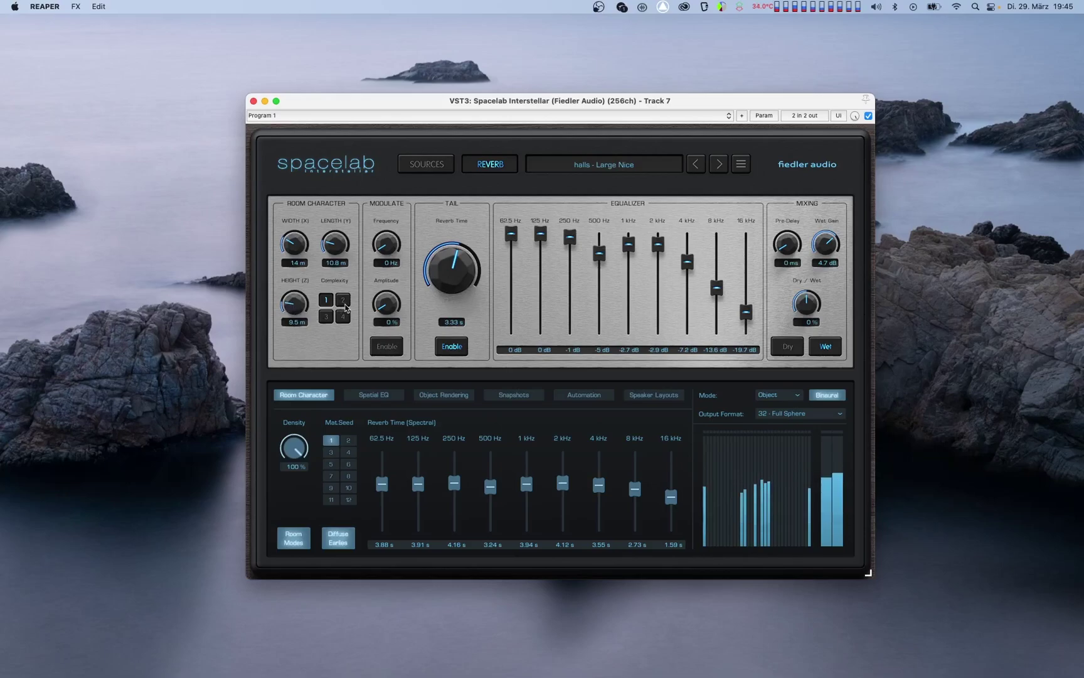
pyautogui.click(344, 302)
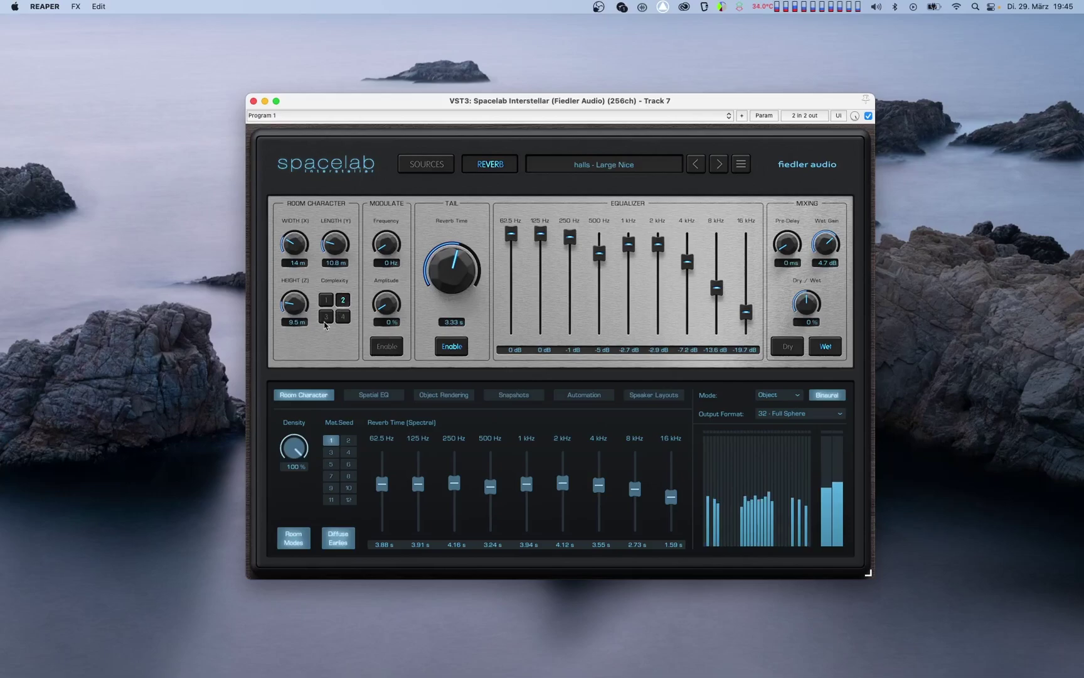
pyautogui.moveTo(327, 323)
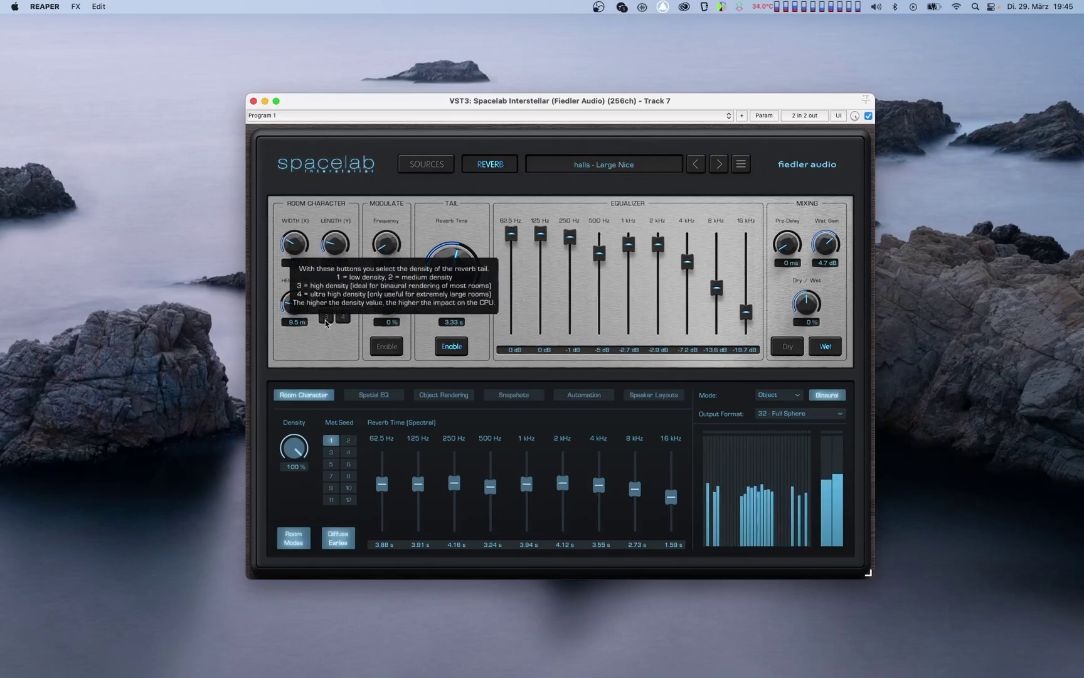
pyautogui.click(326, 318)
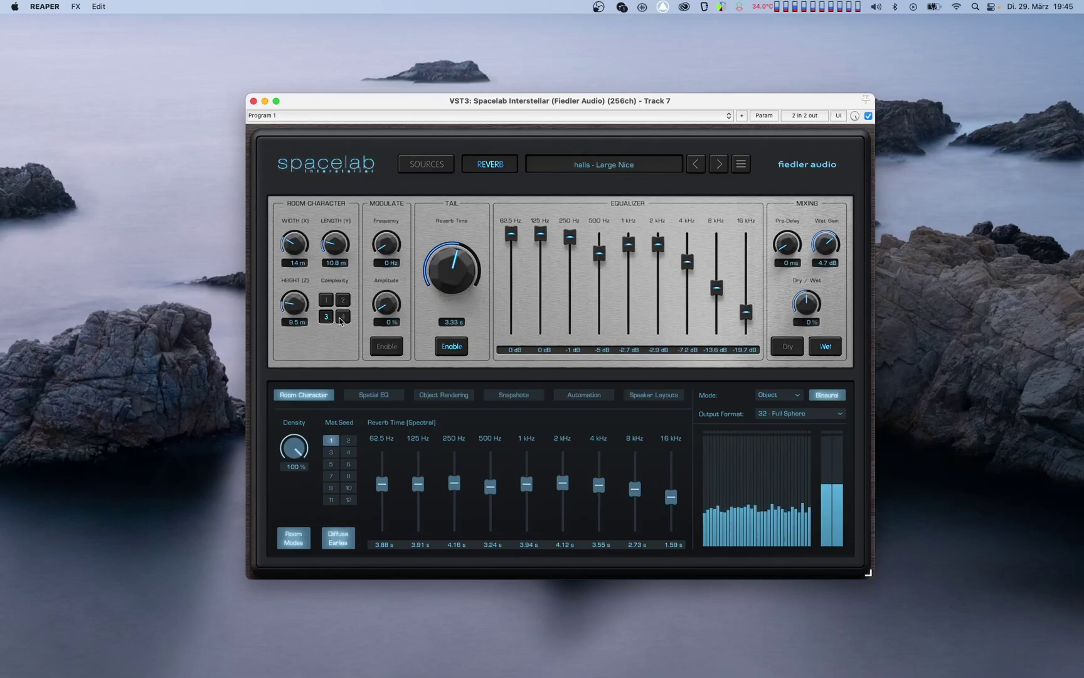
pyautogui.click(342, 317)
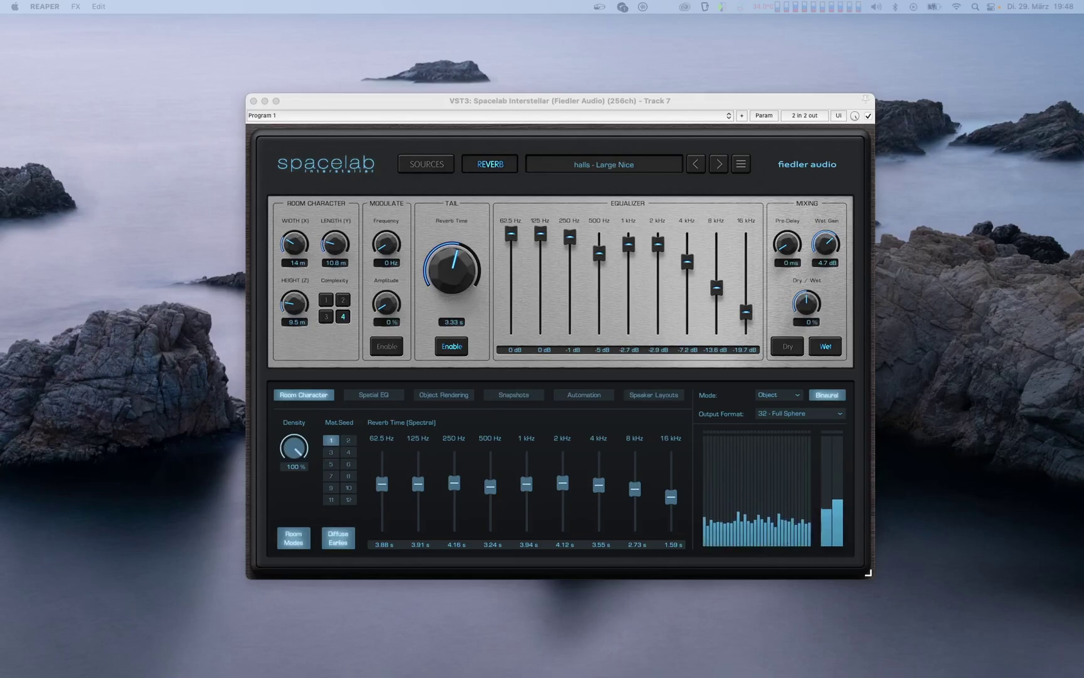
# Step: Enable the reverb modulation at a frequency of 0.9 Hz and an amplitude of 20%, and play the track
pyautogui.click(387, 346)
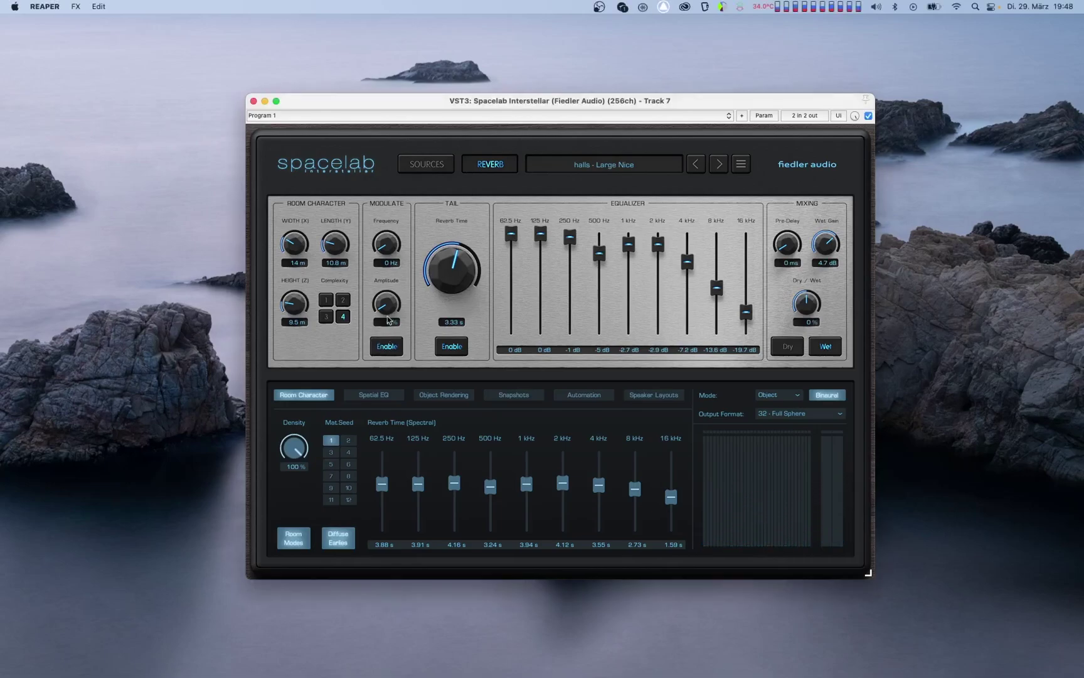
pyautogui.moveTo(387, 246); pyautogui.dragTo(391, 231)
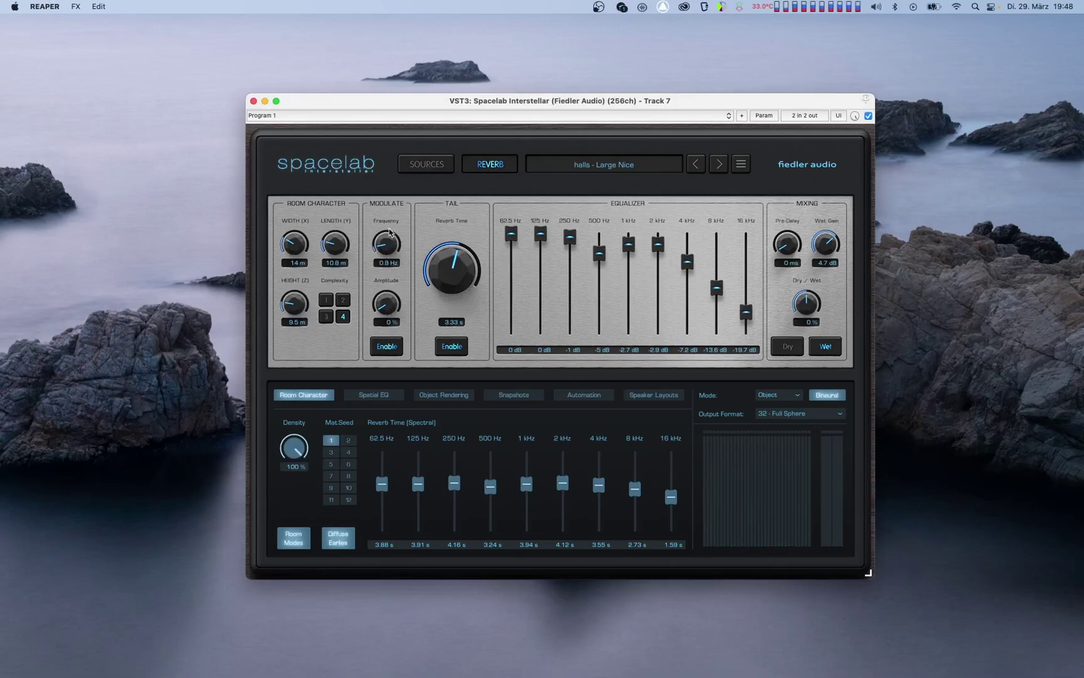
pyautogui.moveTo(391, 307); pyautogui.dragTo(393, 266)
pyautogui.press('space')
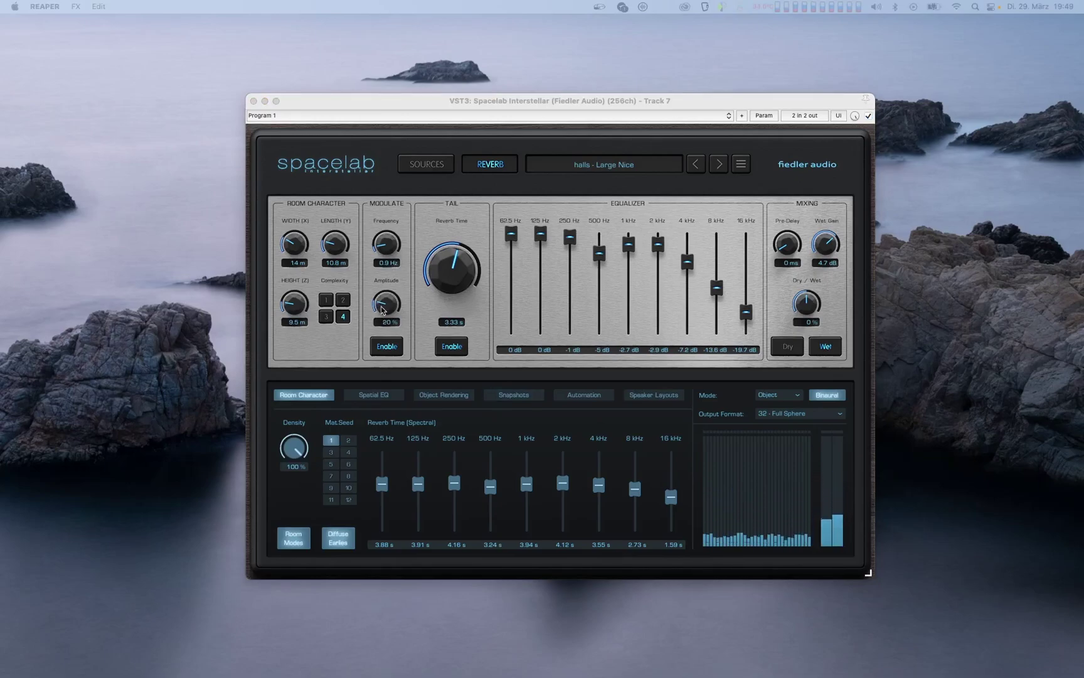
# Step: Raise the modulation amplitude to 69% and its frequency to 5.3 Hz, and play the track to hear the effect
pyautogui.moveTo(387, 303); pyautogui.dragTo(389, 218)
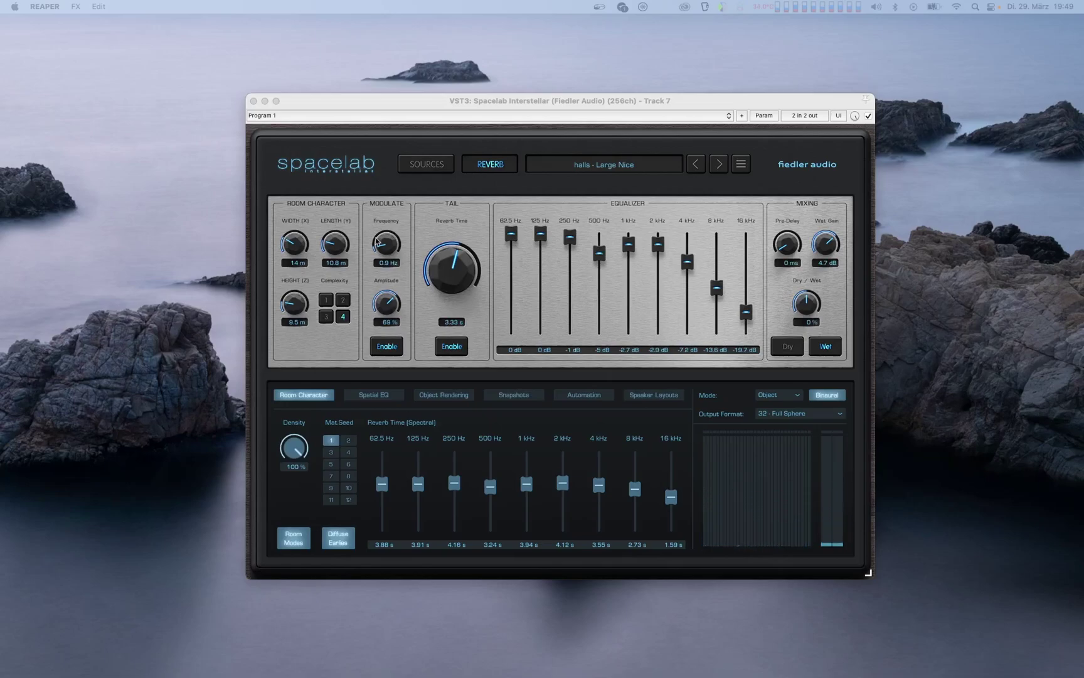
pyautogui.moveTo(377, 242); pyautogui.dragTo(384, 182)
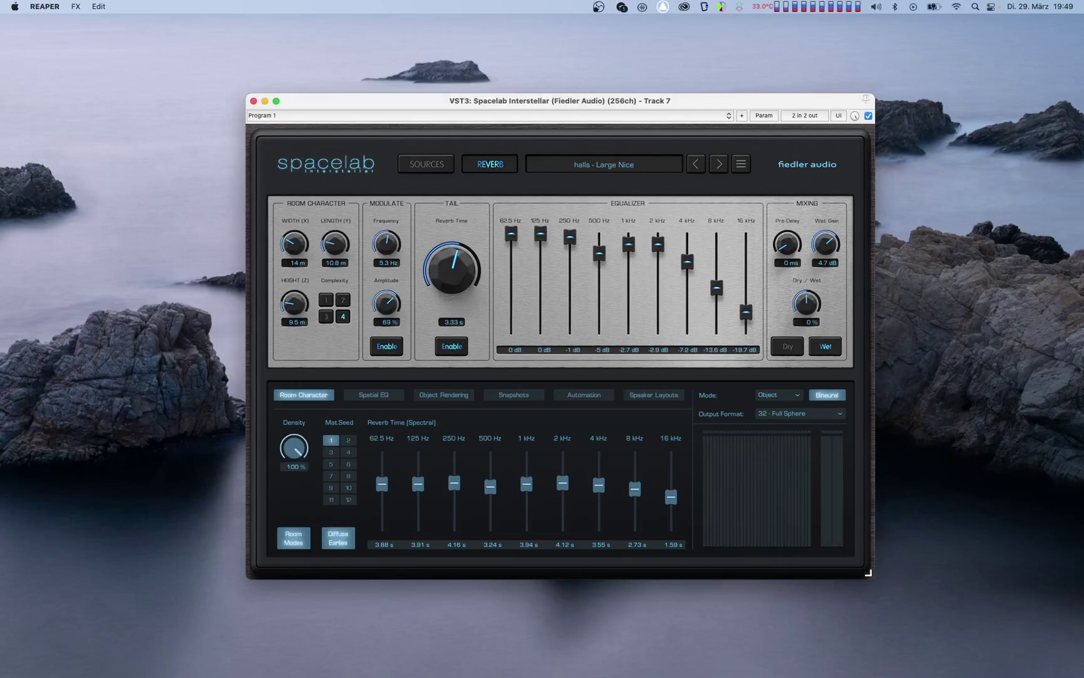
pyautogui.press('space')
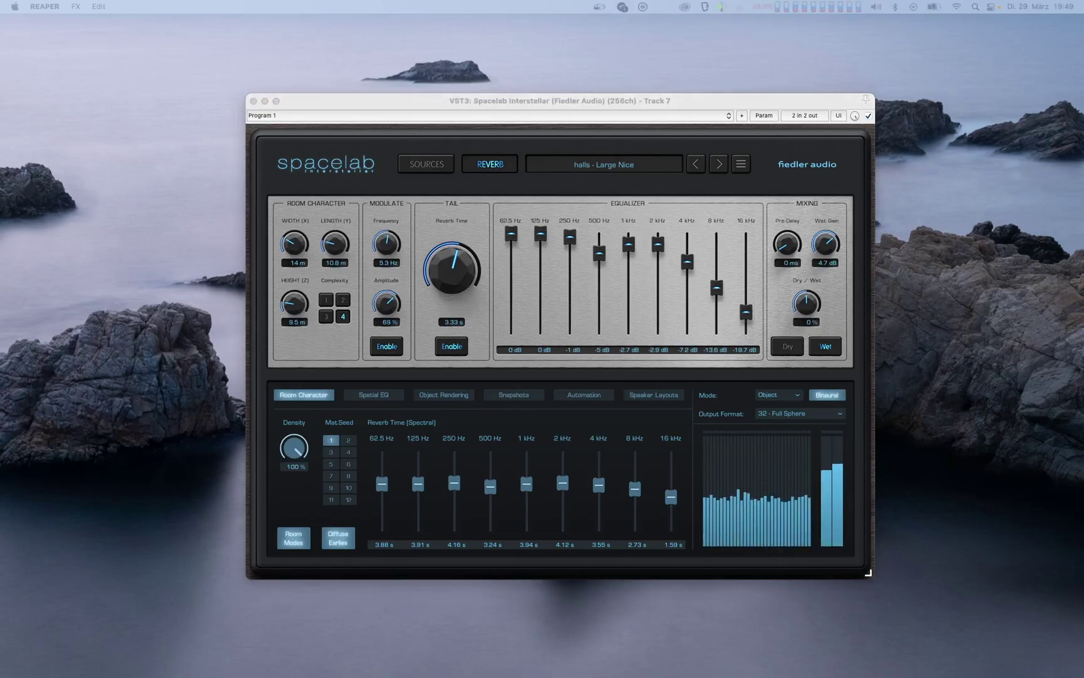
pyautogui.press('space')
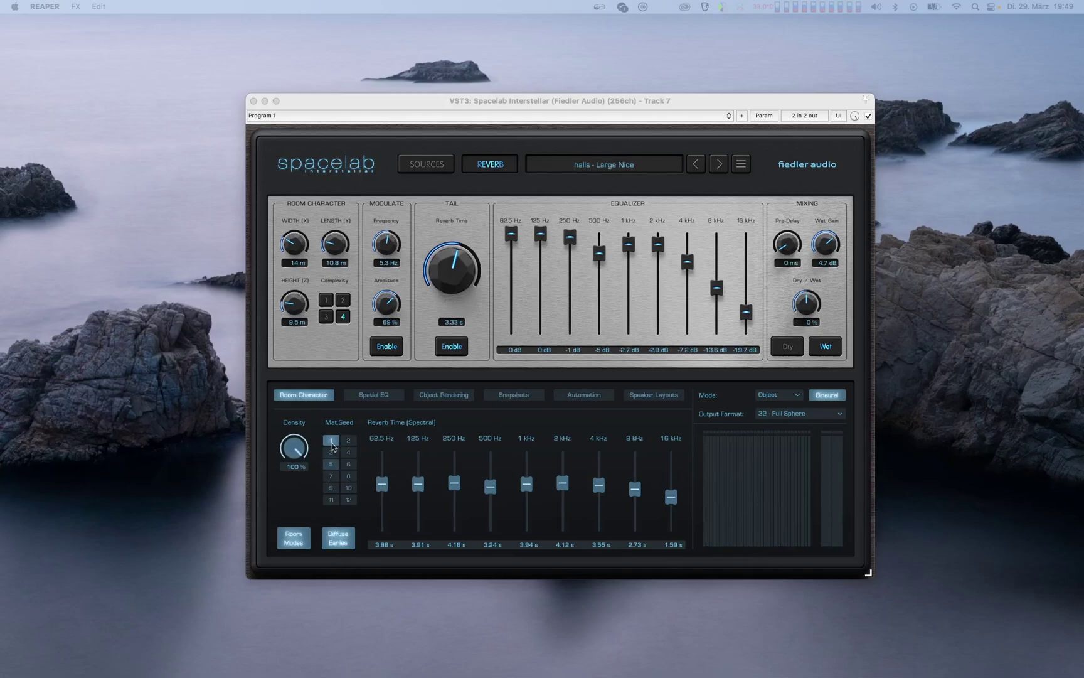
# Step: Disable the modulation, unmute the dry signal, and shorten the reverb time to 1.3 s during playback
pyautogui.click(379, 351)
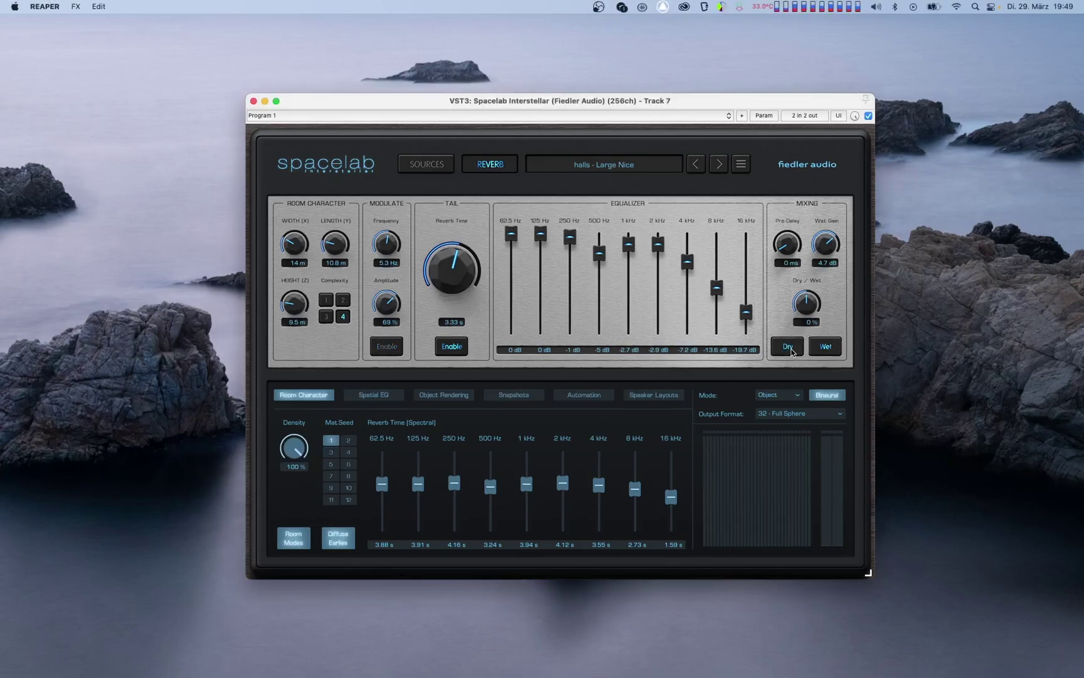
pyautogui.press('space')
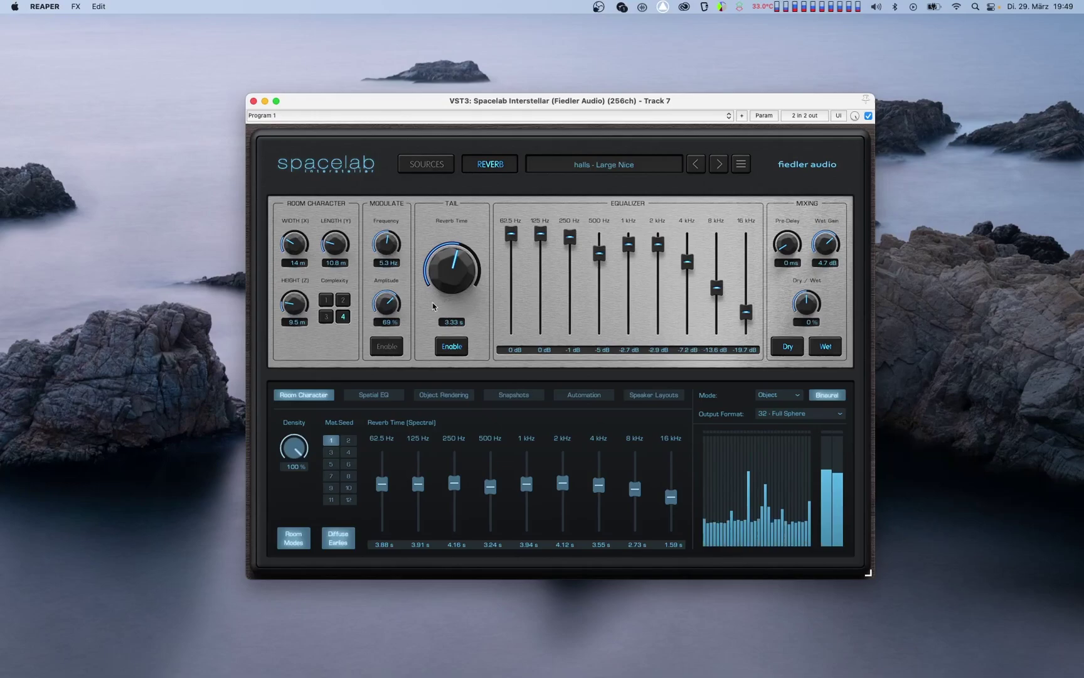
pyautogui.moveTo(428, 283); pyautogui.dragTo(441, 308)
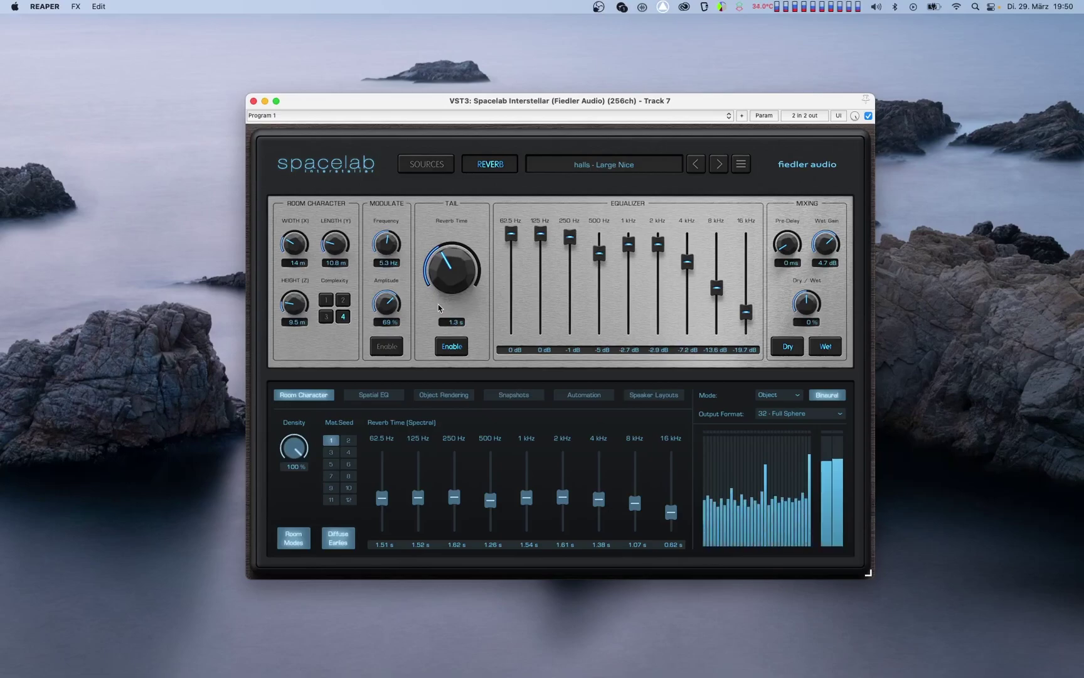
# Step: Switch the reverb tail off and on repeatedly during playback to compare the sound with and without it
pyautogui.click(458, 349)
pyautogui.click(458, 349)
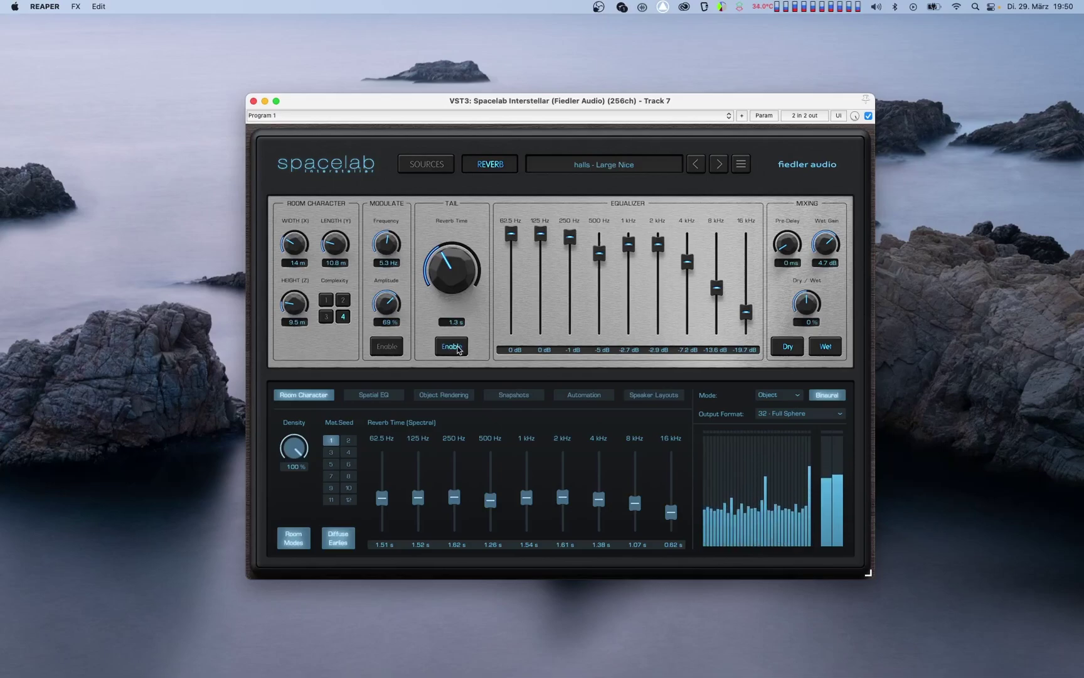
pyautogui.click(458, 349)
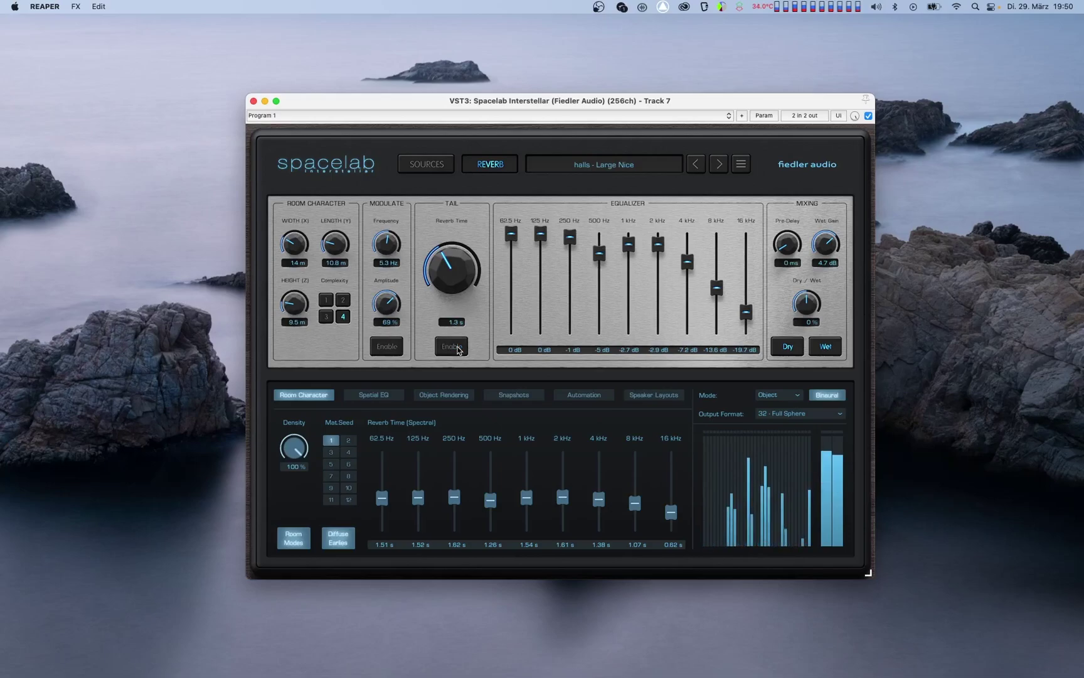
pyautogui.click(458, 349)
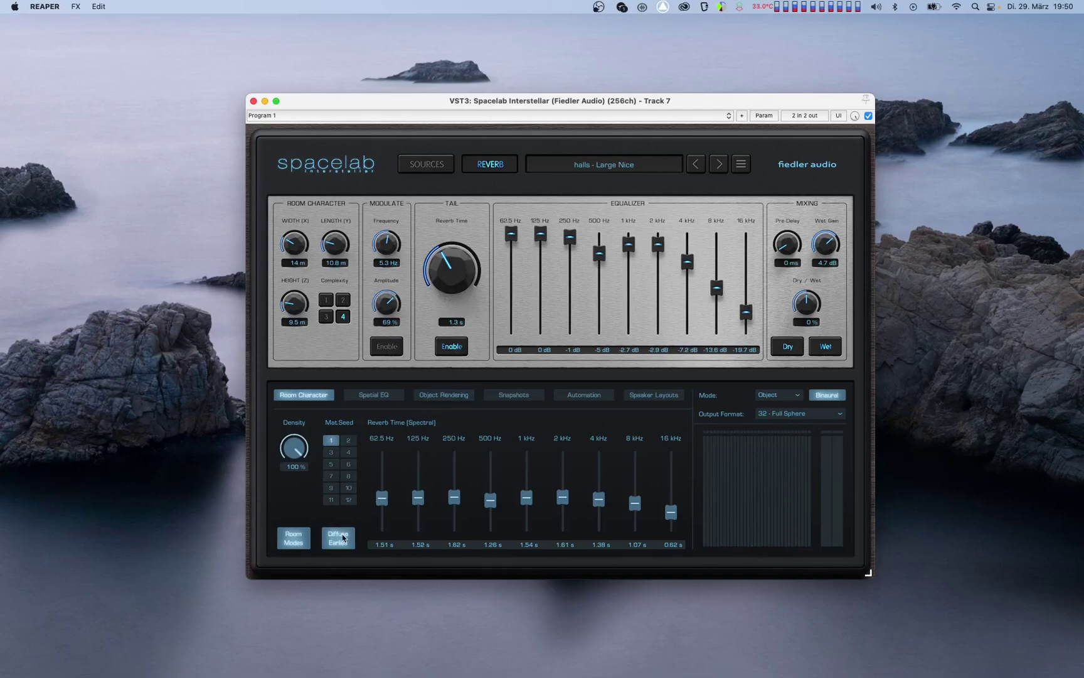
# Step: Turn off Diffuse Earlies, play the track, and disable the reverb tail and the dry signal
pyautogui.click(344, 538)
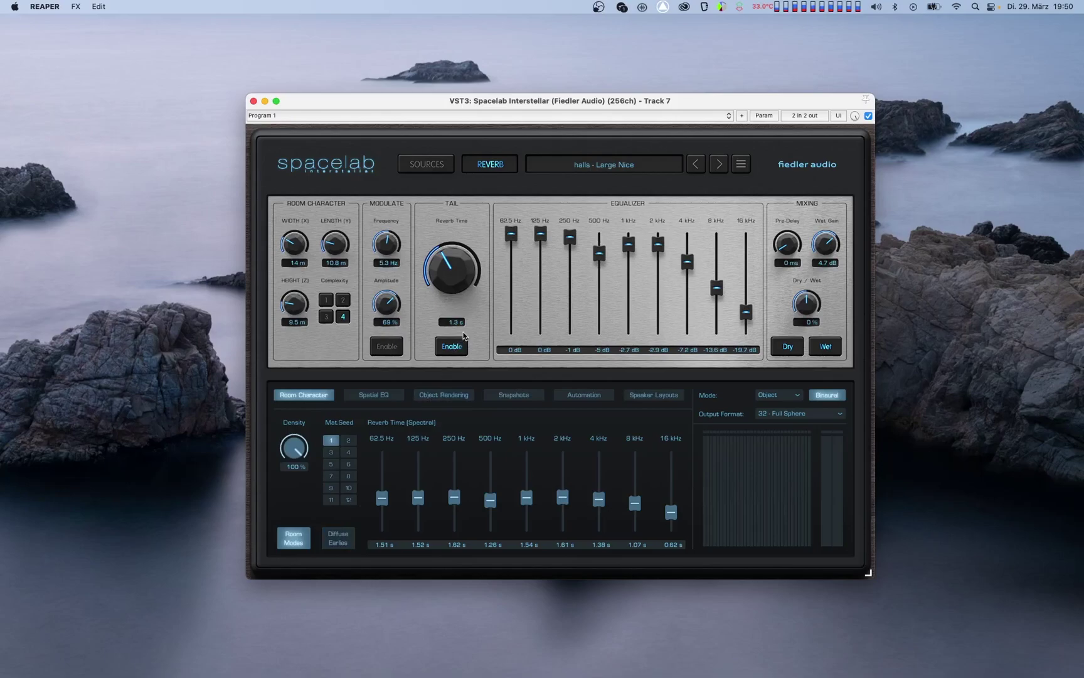
pyautogui.press('space')
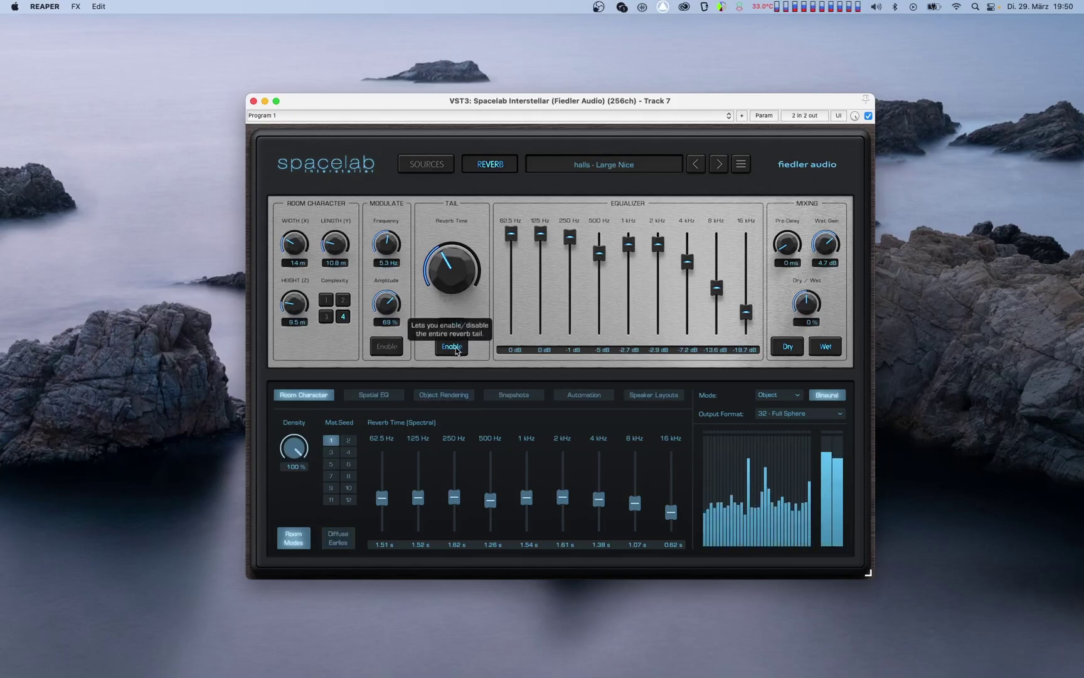
pyautogui.click(452, 347)
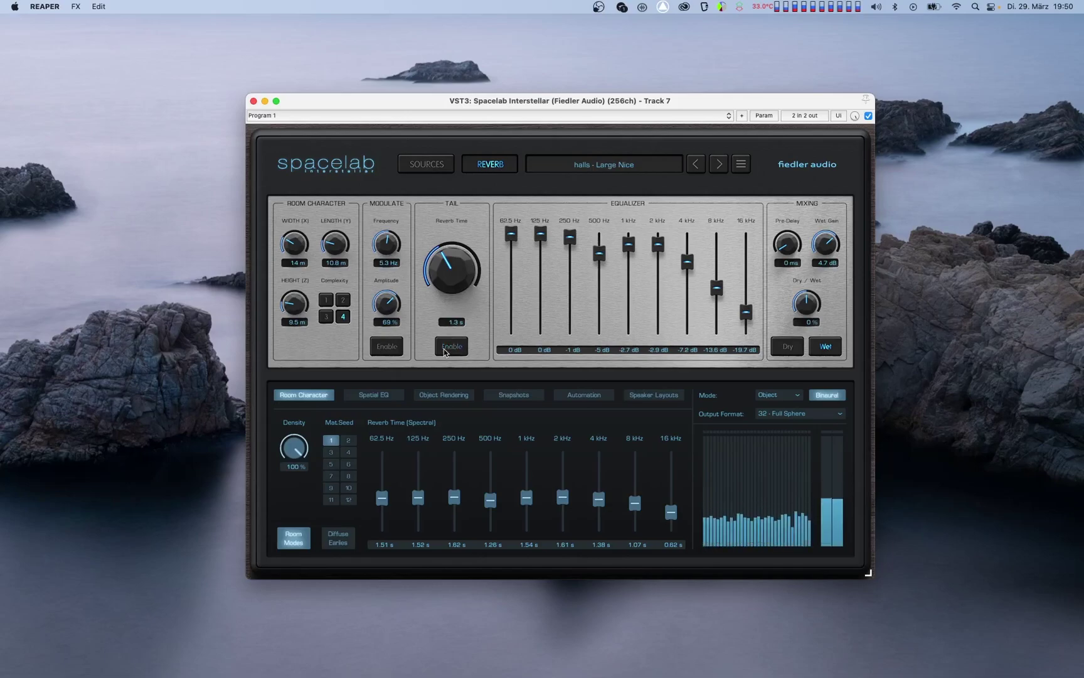
# Step: Re-enable the reverb tail and raise the 500 Hz, 4 kHz, 8 kHz and 16 kHz equalizer bands to 0 dB
pyautogui.click(444, 349)
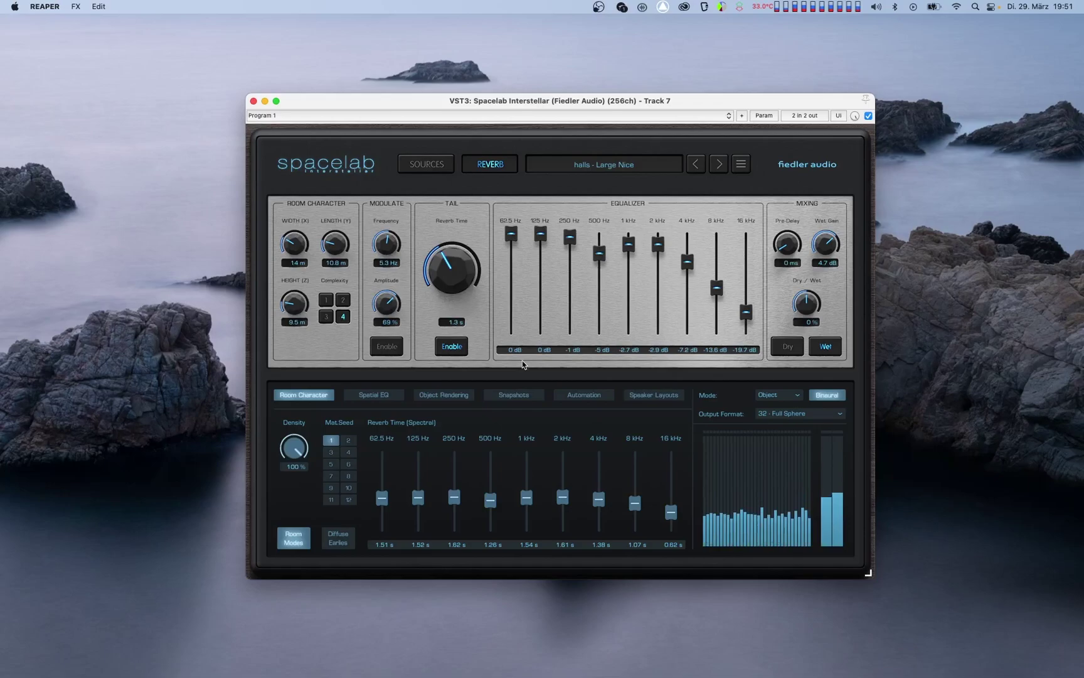
pyautogui.moveTo(599, 254); pyautogui.dragTo(600, 231)
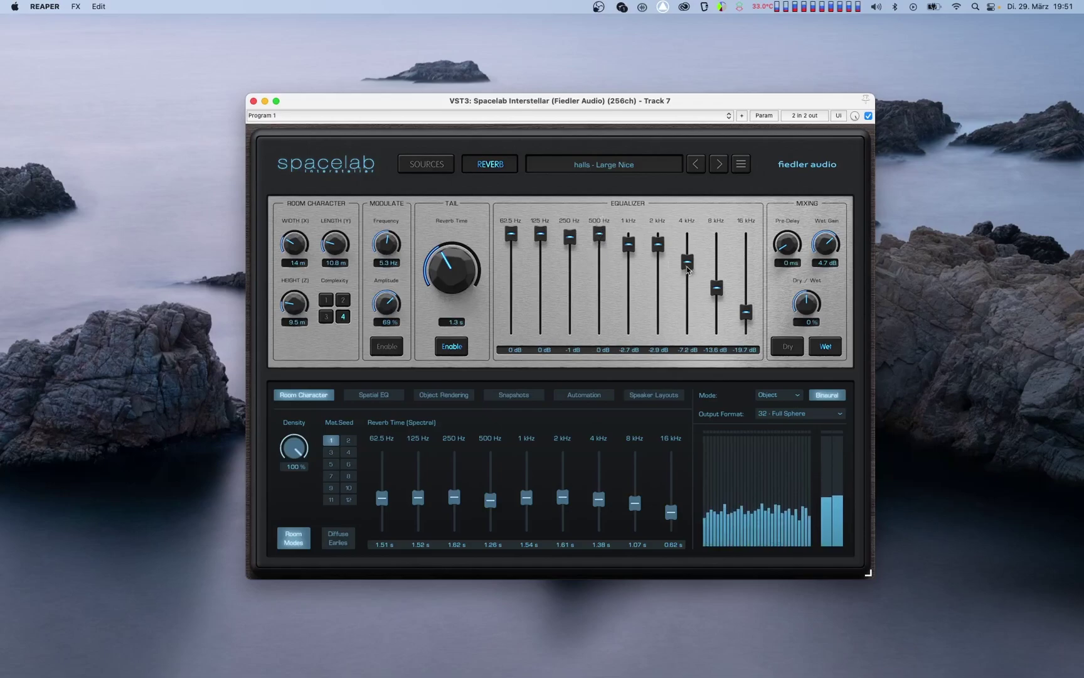
pyautogui.moveTo(687, 270); pyautogui.dragTo(688, 234)
pyautogui.moveTo(716, 289); pyautogui.dragTo(717, 233)
pyautogui.moveTo(746, 314); pyautogui.dragTo(751, 232)
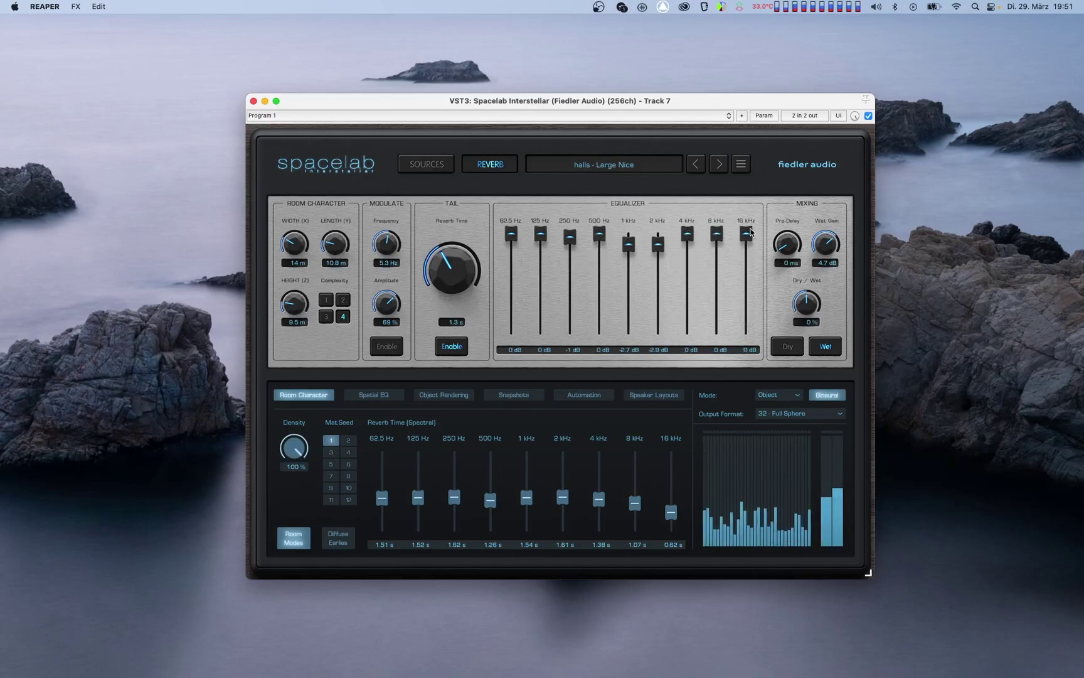
# Step: Lower the equalizer bands at 62.5 Hz to -18.1 dB, 125 Hz to -13.6, 250 Hz to -14.6, 2 kHz to -17.1 and 4 kHz to -19.4
pyautogui.moveTo(657, 243); pyautogui.dragTo(512, 306)
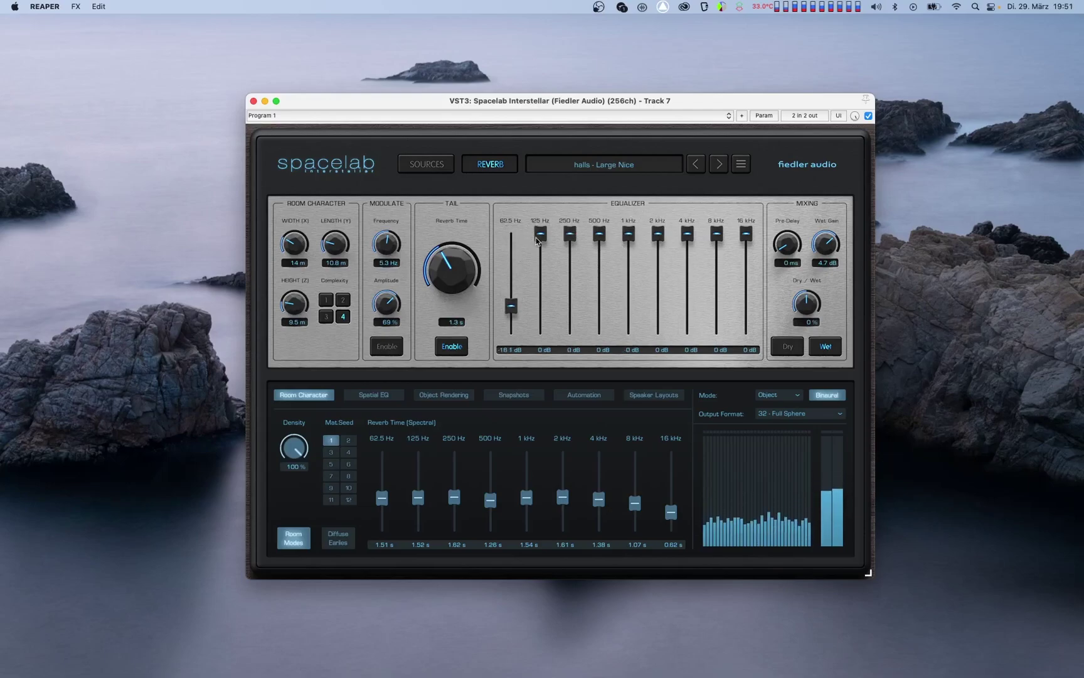
pyautogui.moveTo(538, 236); pyautogui.dragTo(569, 292)
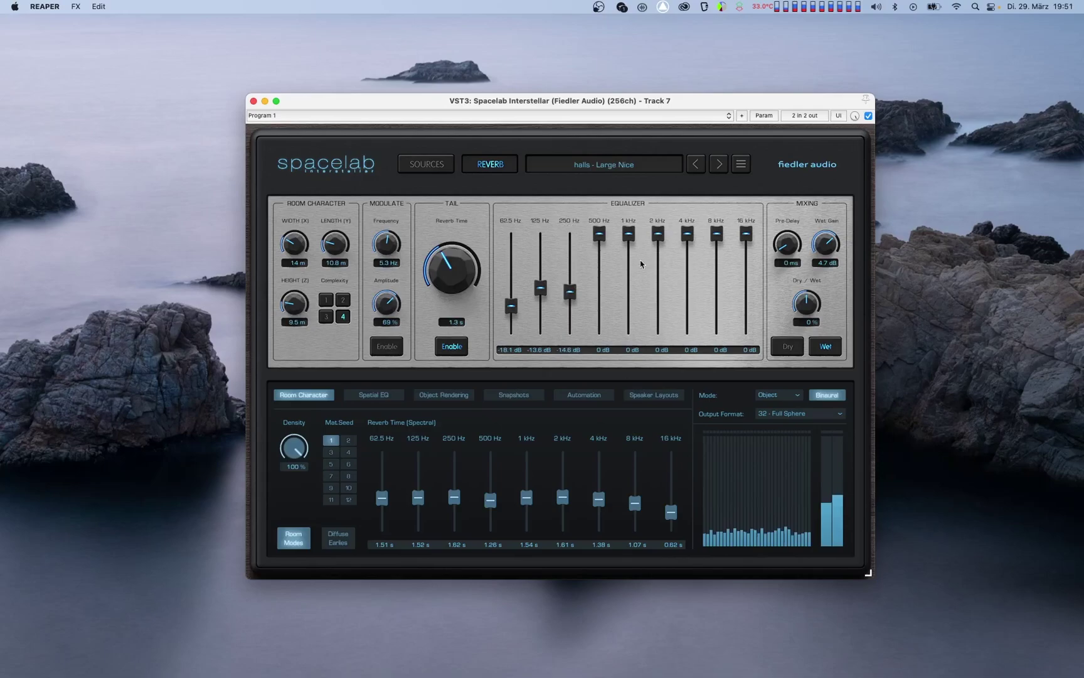
pyautogui.moveTo(658, 234); pyautogui.dragTo(658, 301)
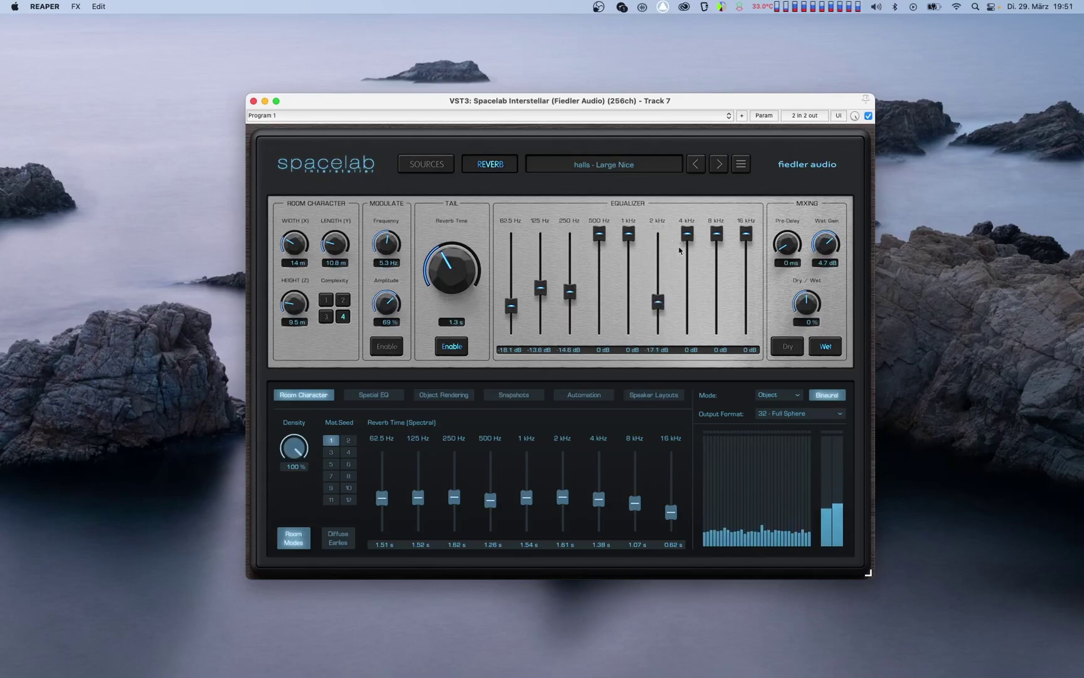
pyautogui.moveTo(687, 235); pyautogui.dragTo(687, 311)
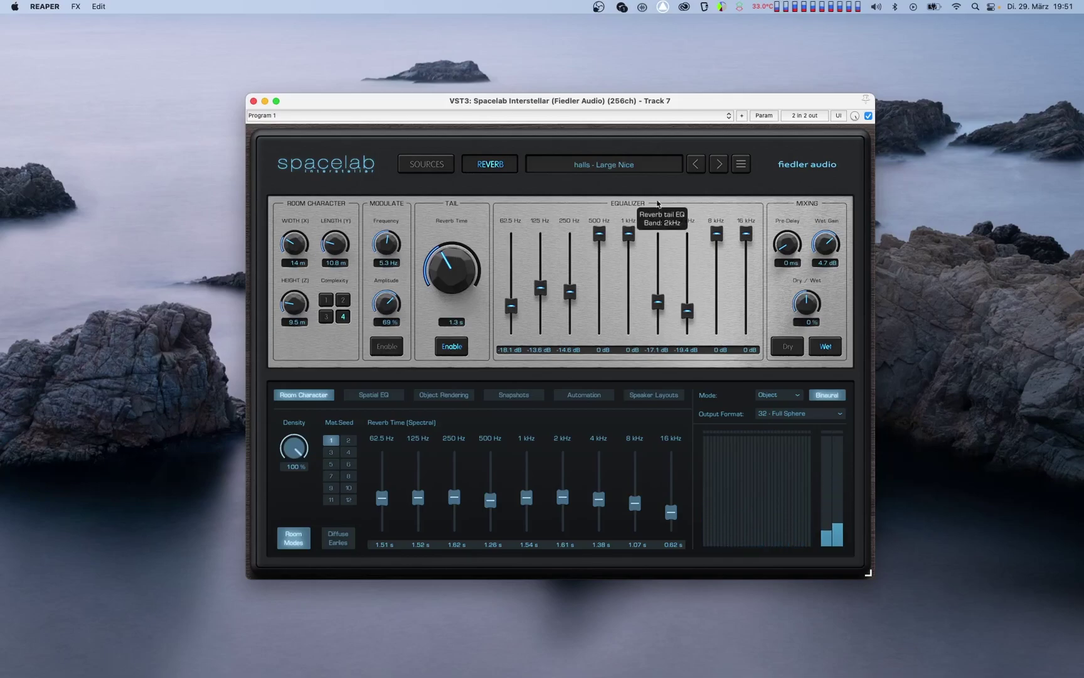
# Step: Reload the halls - Large Nice preset, then raise the pre-delay to 100 ms and return it to 0 ms
pyautogui.click(696, 164)
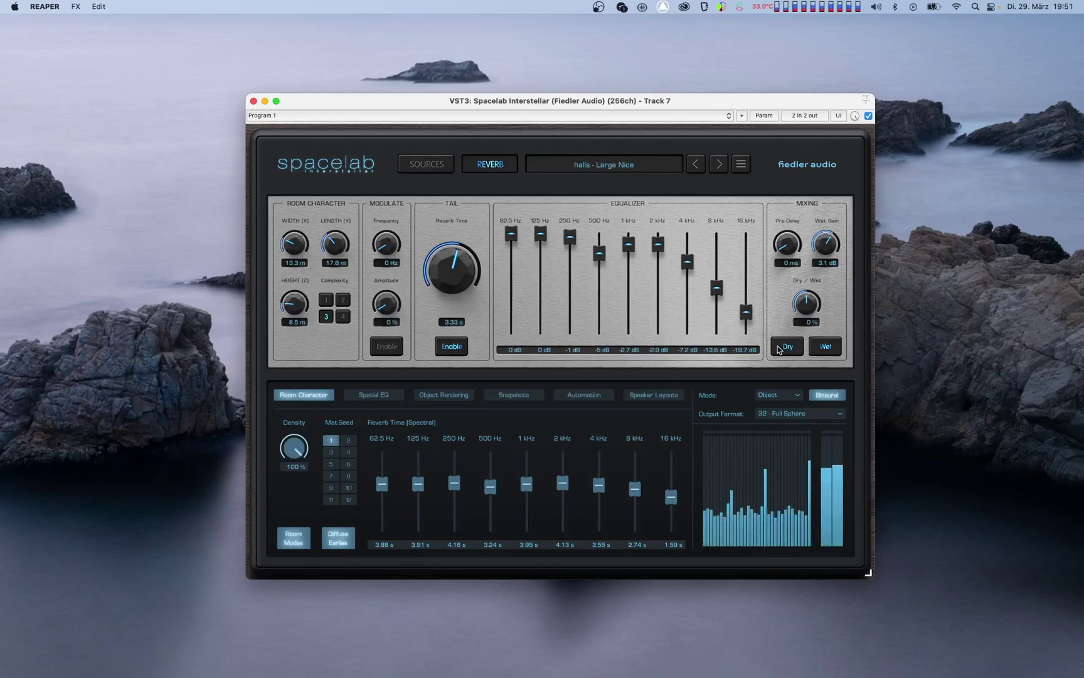
pyautogui.moveTo(810, 318)
pyautogui.mouseDown()
pyautogui.moveTo(815, 373)
pyautogui.moveTo(819, 261)
pyautogui.moveTo(808, 308)
pyautogui.mouseUp()
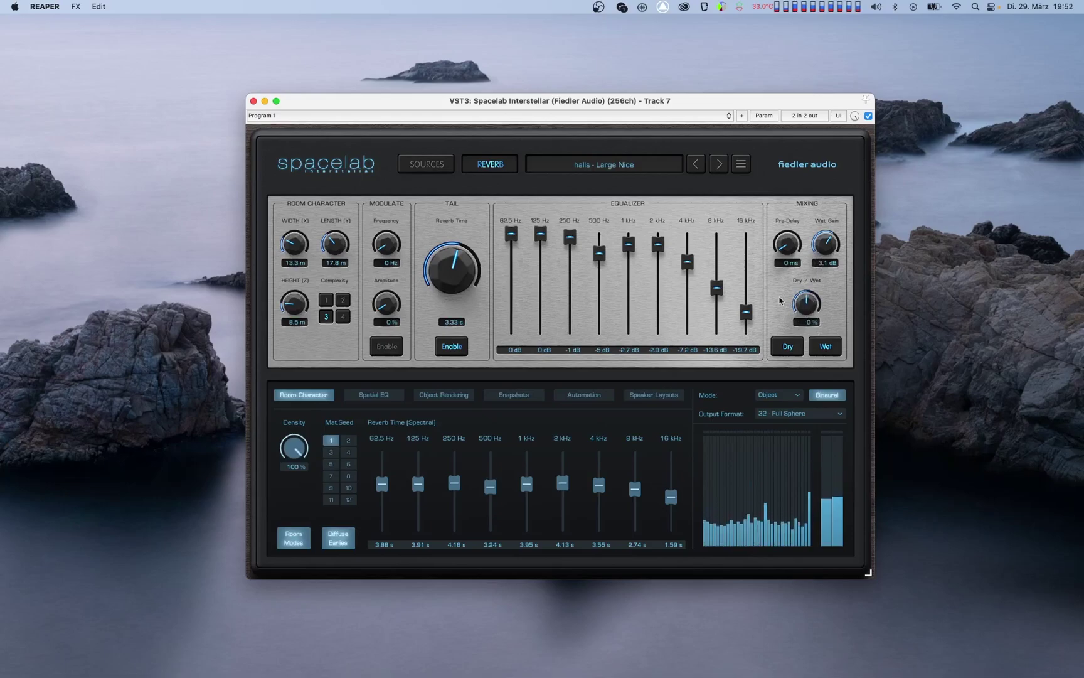
pyautogui.moveTo(791, 252); pyautogui.dragTo(817, 55)
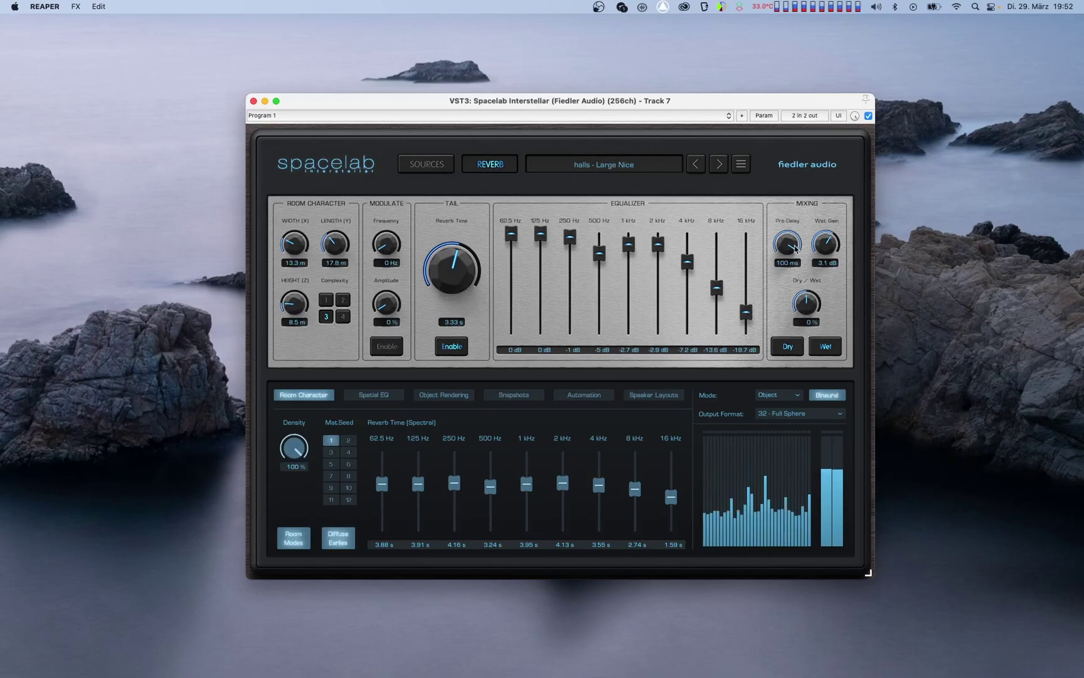
pyautogui.moveTo(797, 249); pyautogui.dragTo(777, 380)
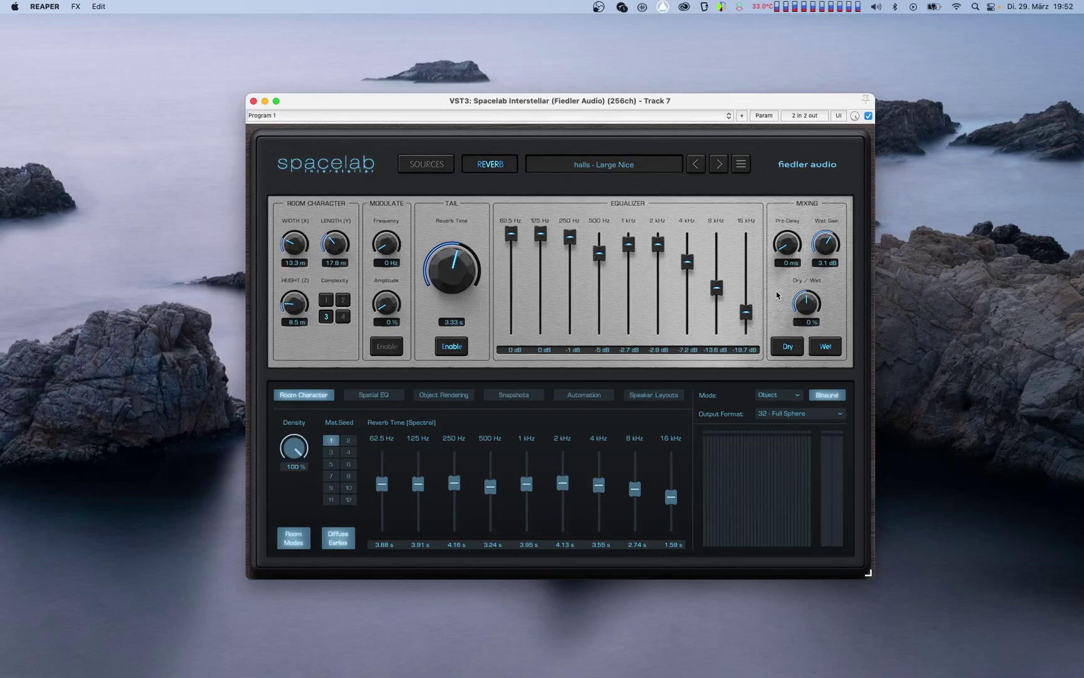
# Step: Raise the wet gain to 6.2 dB and play the track to hear the louder reverb
pyautogui.press('space')
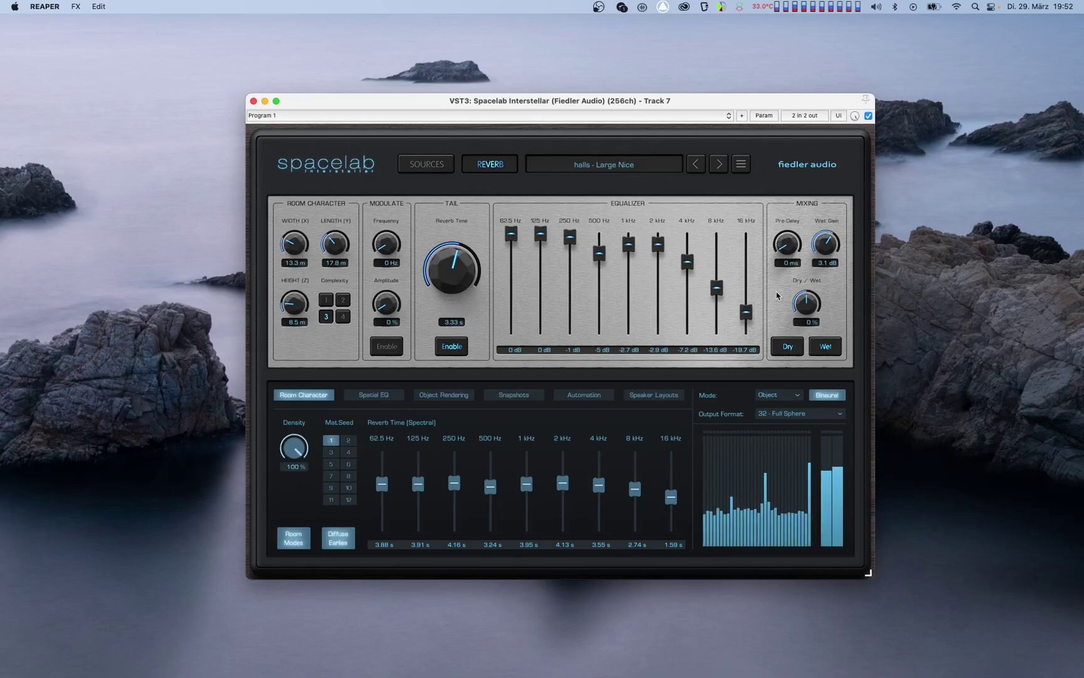
pyautogui.moveTo(832, 254); pyautogui.dragTo(835, 227)
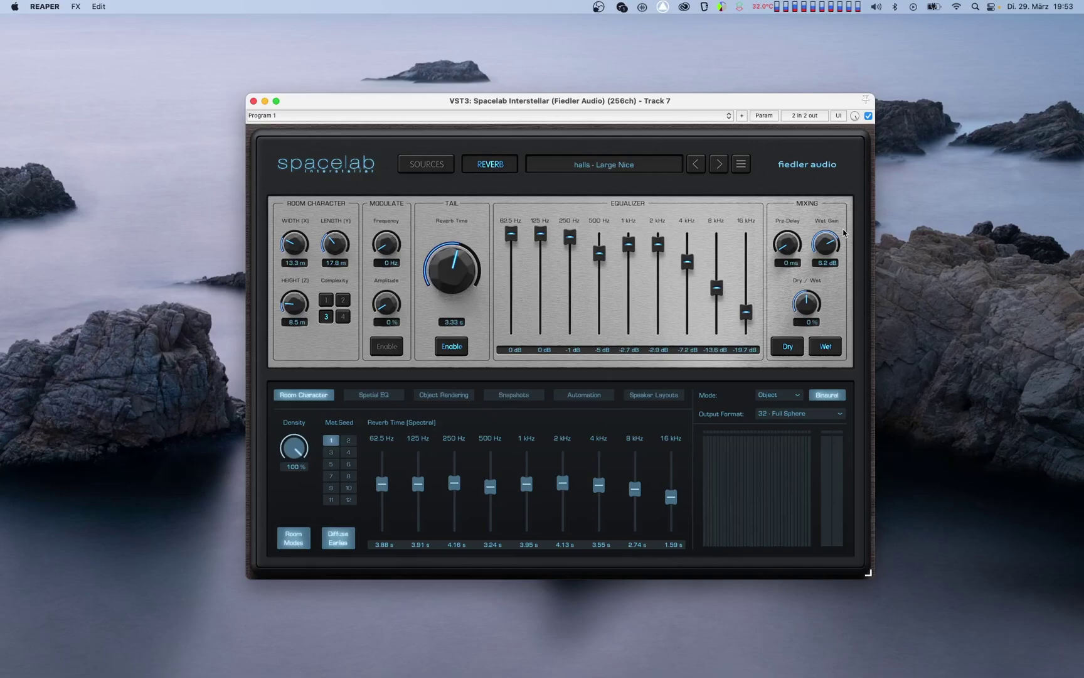
pyautogui.press('space')
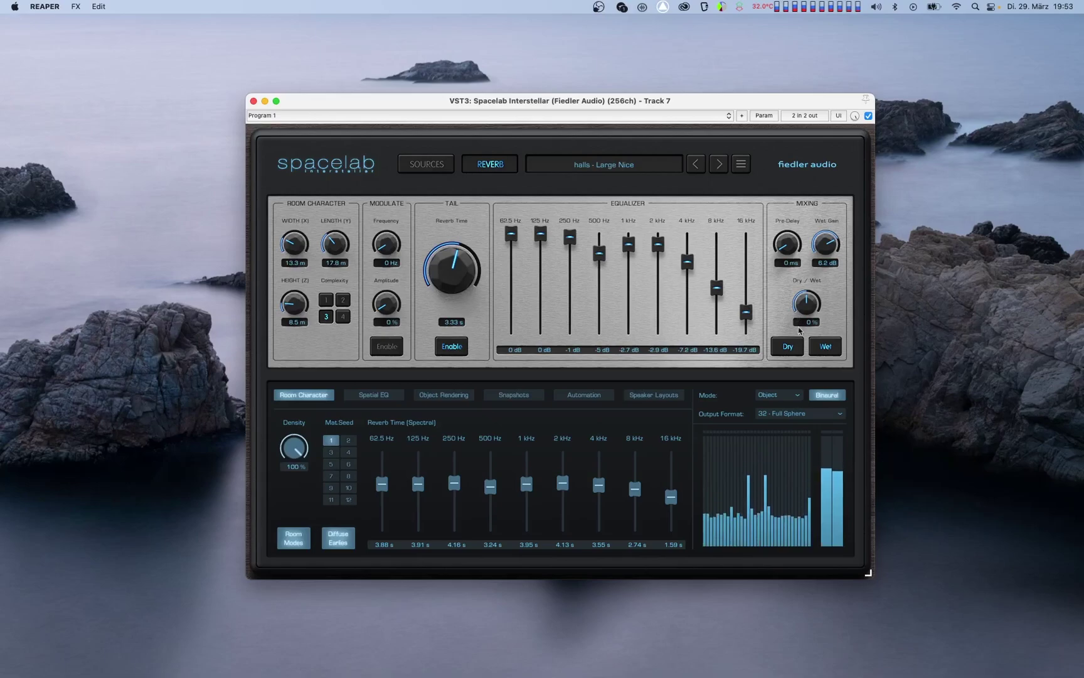
pyautogui.click(824, 346)
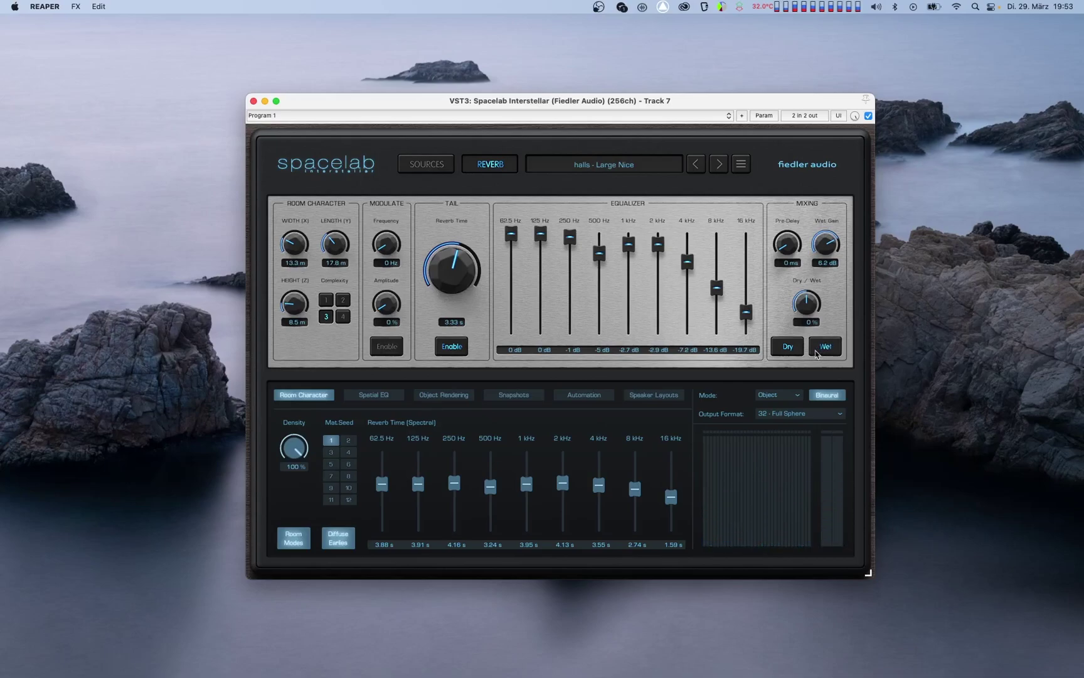
# Step: Turn off Diffuse Earlies, set the tail density to 0%, and set the room complexity to 1
pyautogui.click(347, 541)
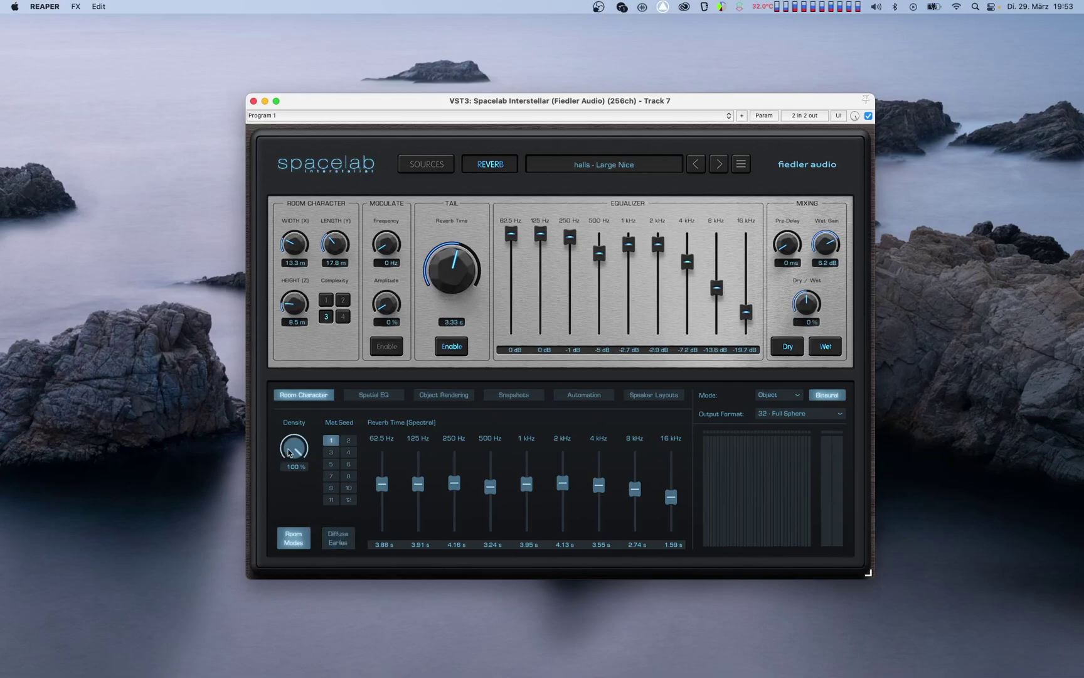
pyautogui.moveTo(293, 446); pyautogui.dragTo(301, 587)
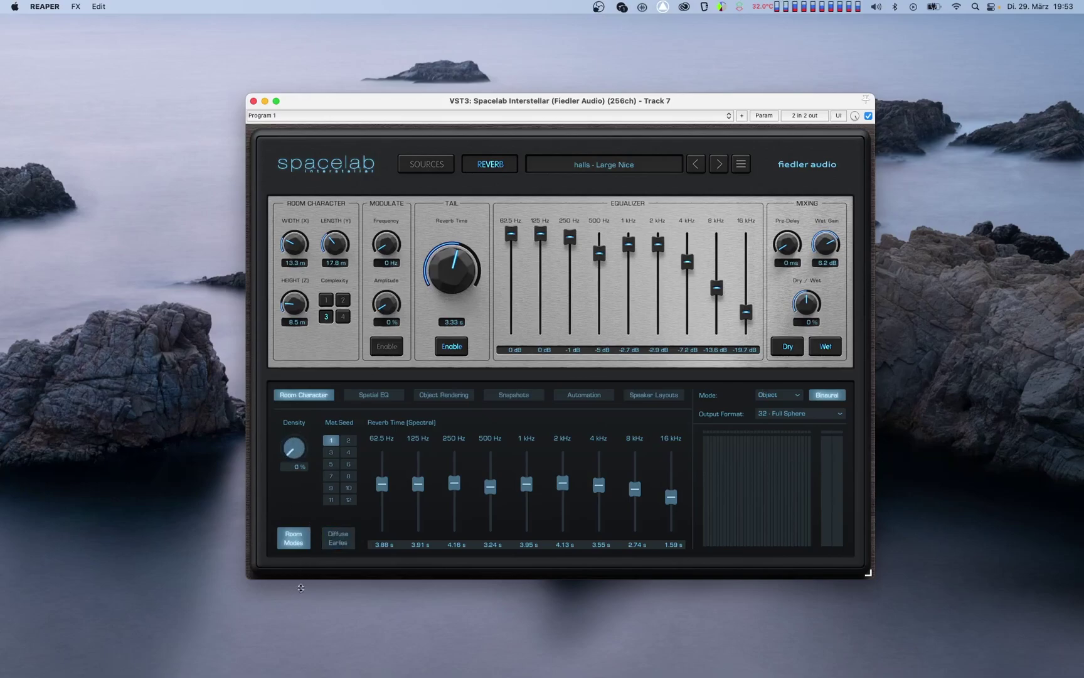
pyautogui.click(327, 301)
# Step: Mute the dry signal and compare the tail at 100% and 0% density with room complexity 1 during playback
pyautogui.click(804, 349)
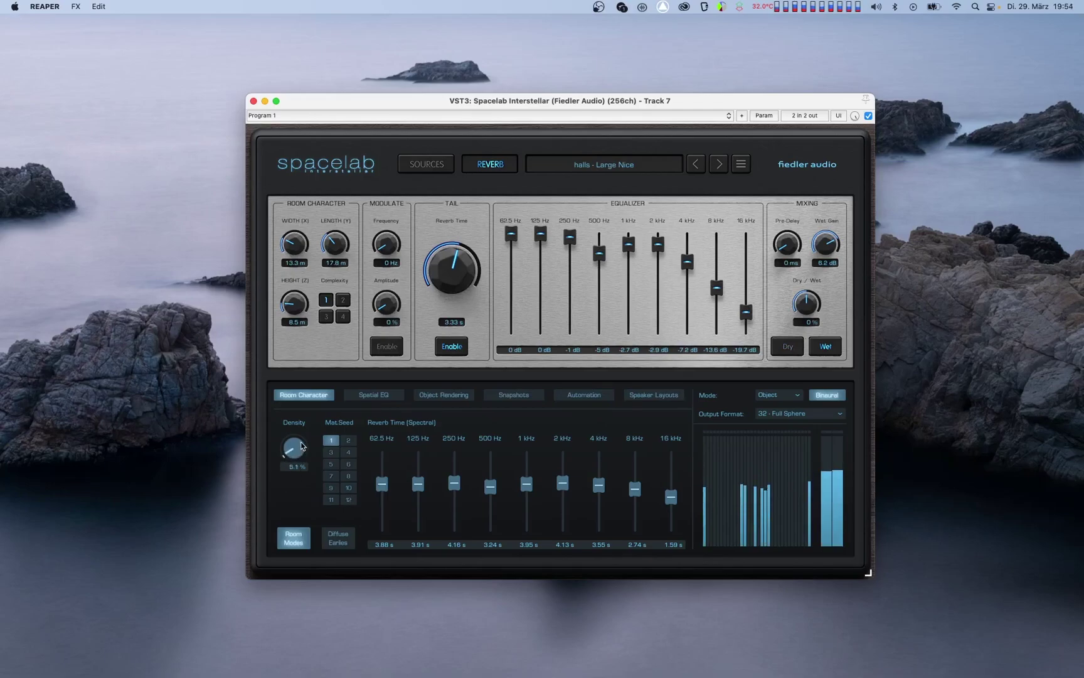
pyautogui.moveTo(300, 457); pyautogui.dragTo(289, 256)
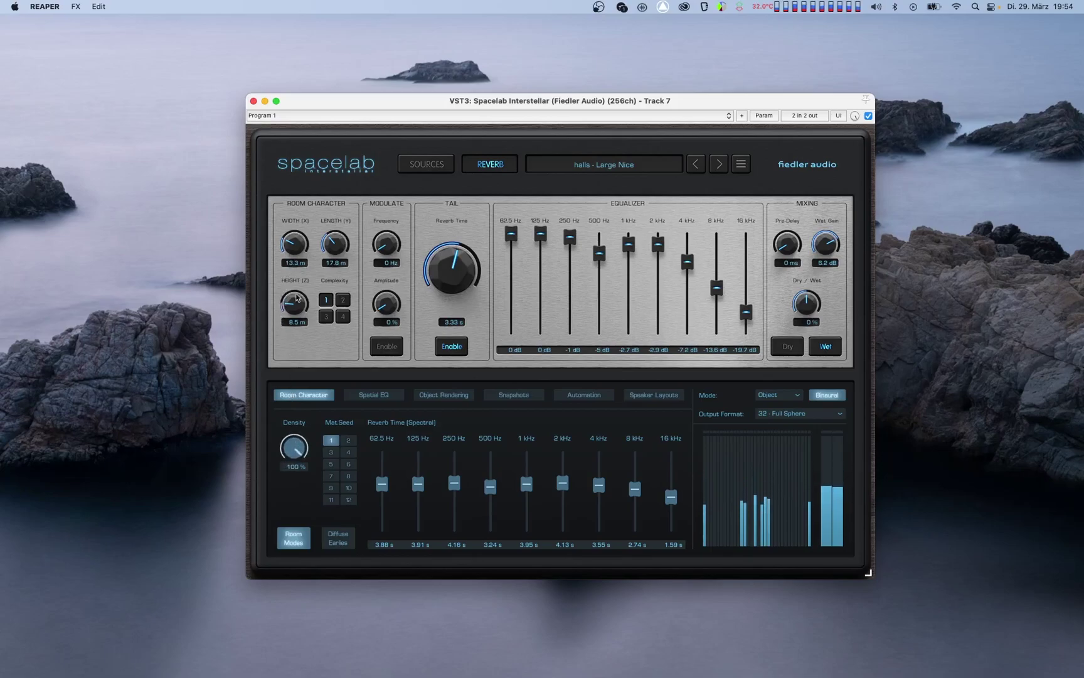
pyautogui.moveTo(302, 454); pyautogui.dragTo(308, 642)
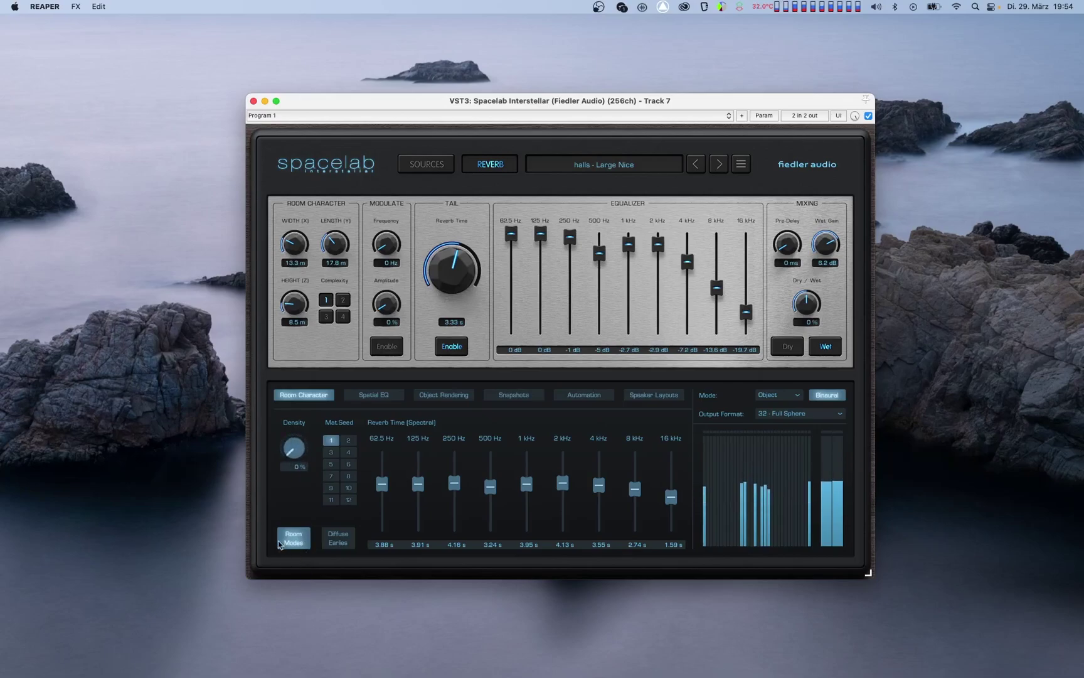
# Step: Switch the room complexity to 2 and compare the tail at 100% and 0% density during playback
pyautogui.click(341, 301)
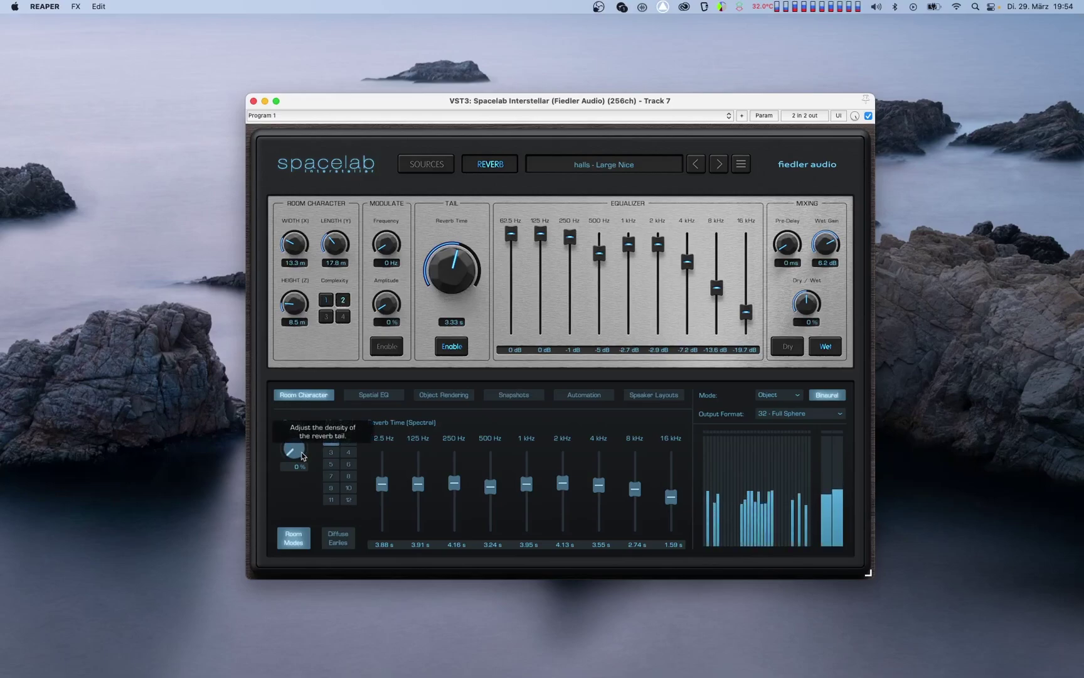
pyautogui.moveTo(302, 457); pyautogui.dragTo(327, 256)
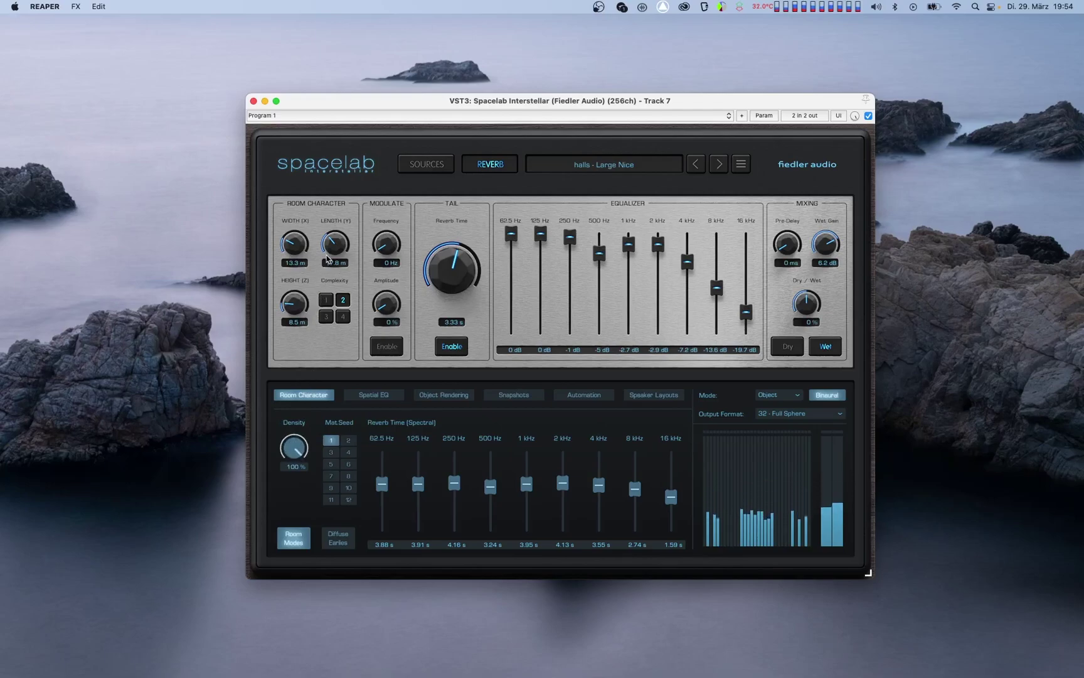
pyautogui.moveTo(327, 257); pyautogui.dragTo(314, 478)
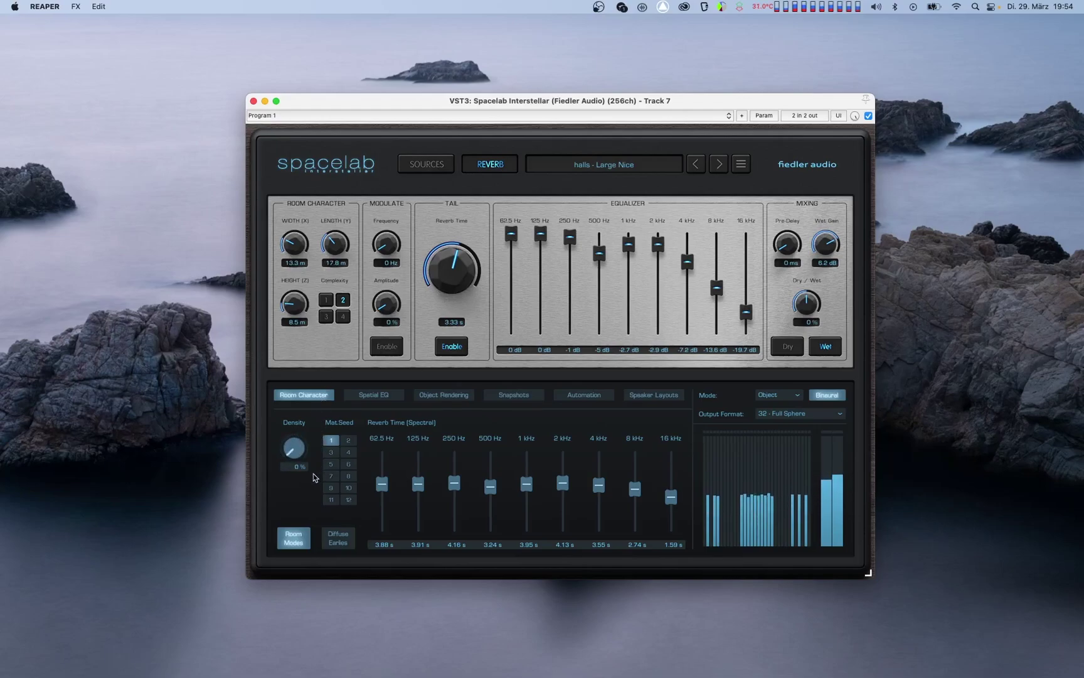
# Step: Switch the room complexity to 3, compare the tail at 0% and 100% density, and leave the density at 100%
pyautogui.click(326, 317)
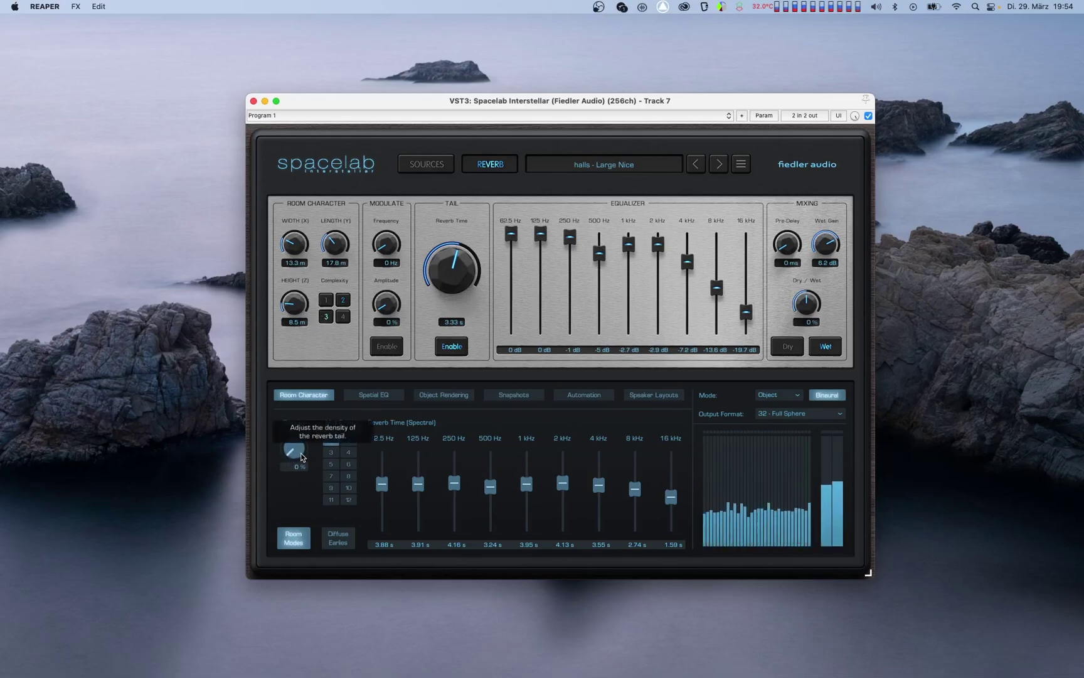
pyautogui.moveTo(302, 457); pyautogui.dragTo(295, 262)
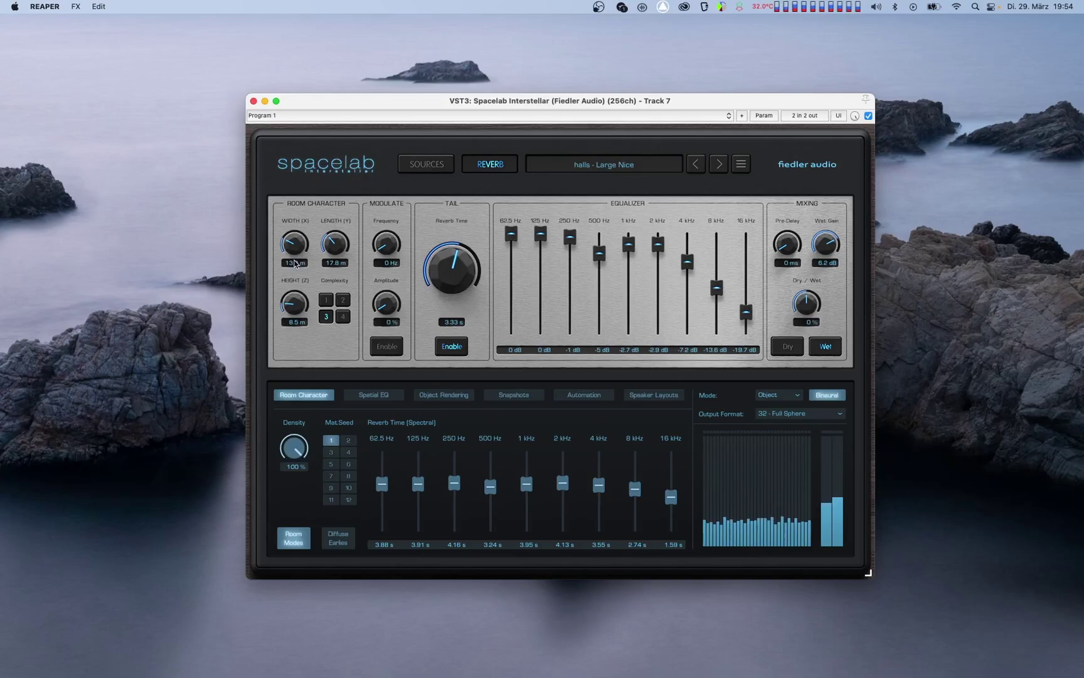
pyautogui.moveTo(294, 263); pyautogui.dragTo(302, 463)
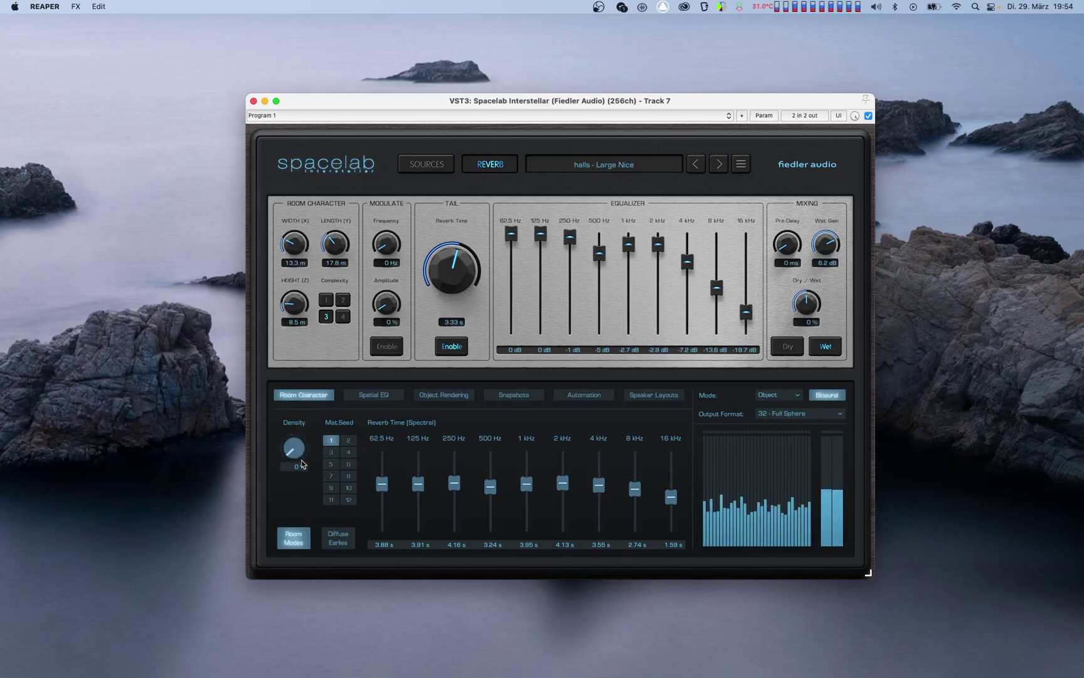
pyautogui.moveTo(302, 464); pyautogui.dragTo(297, 264)
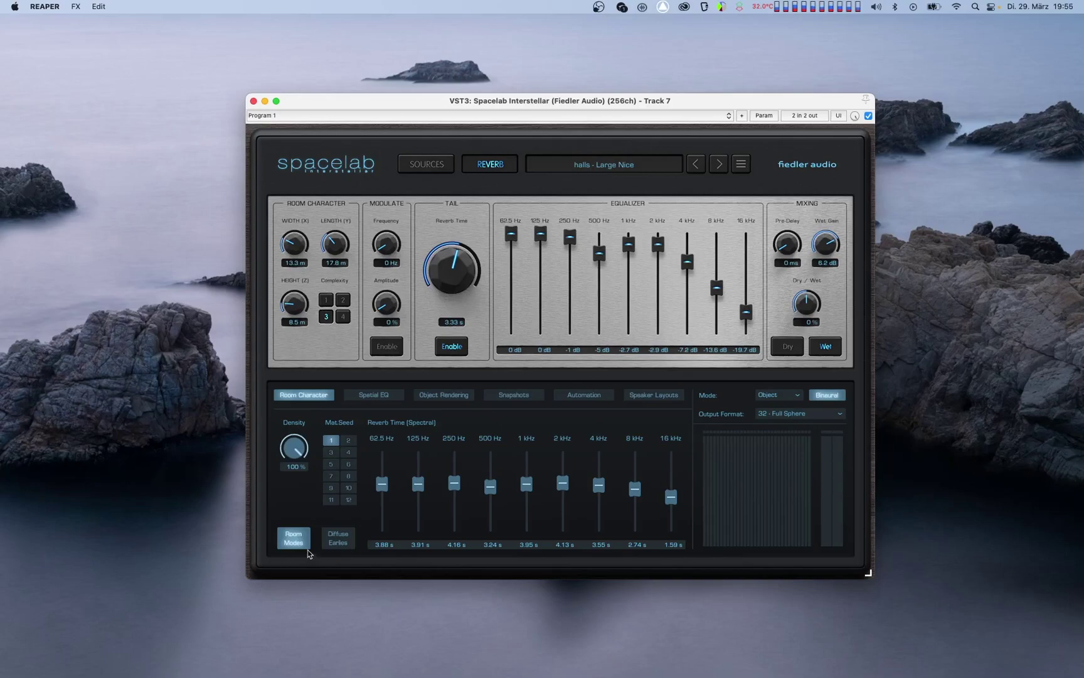
# Step: Turn on Diffuse Earlies and audition material seeds 2 through 12 in sequence during playback
pyautogui.click(332, 538)
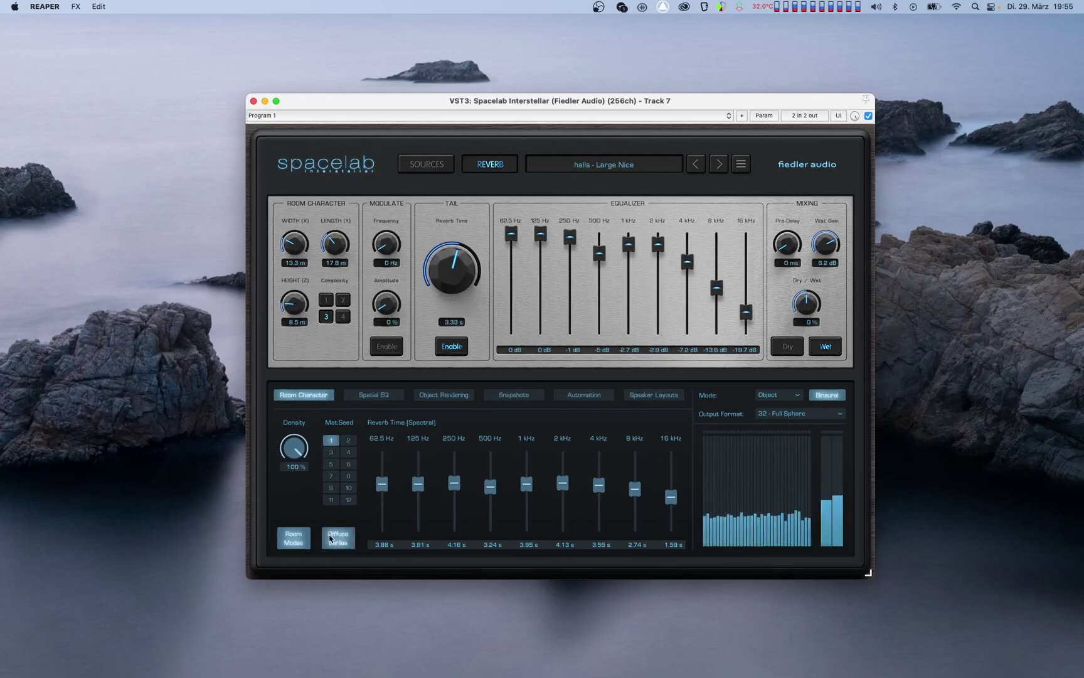
pyautogui.click(348, 441)
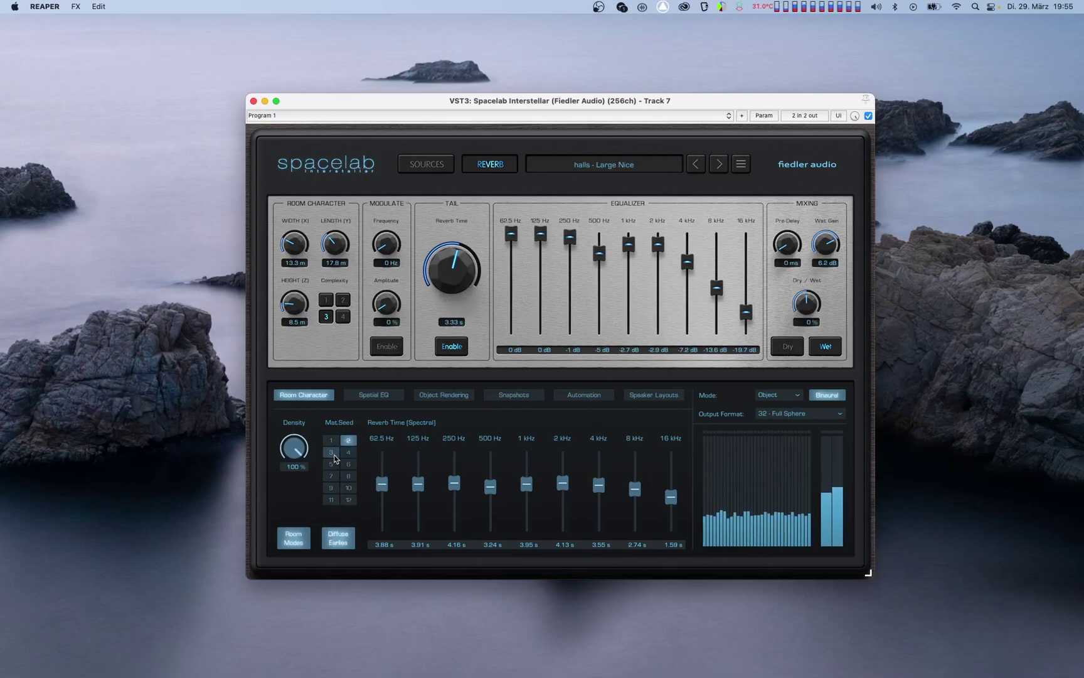
pyautogui.click(332, 452)
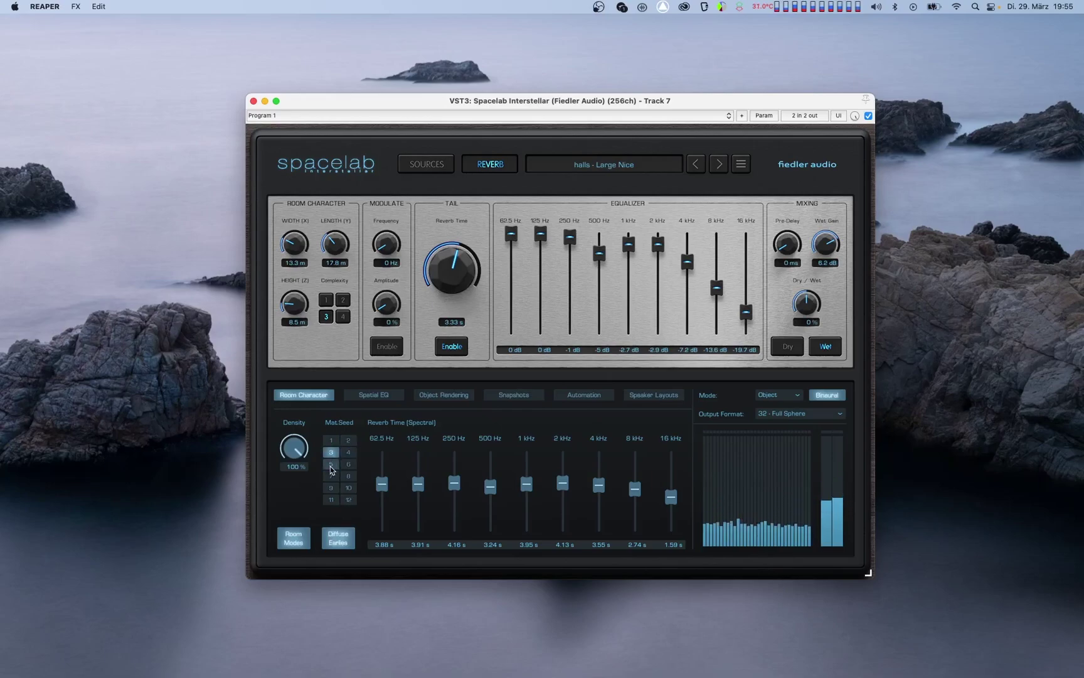
pyautogui.click(344, 453)
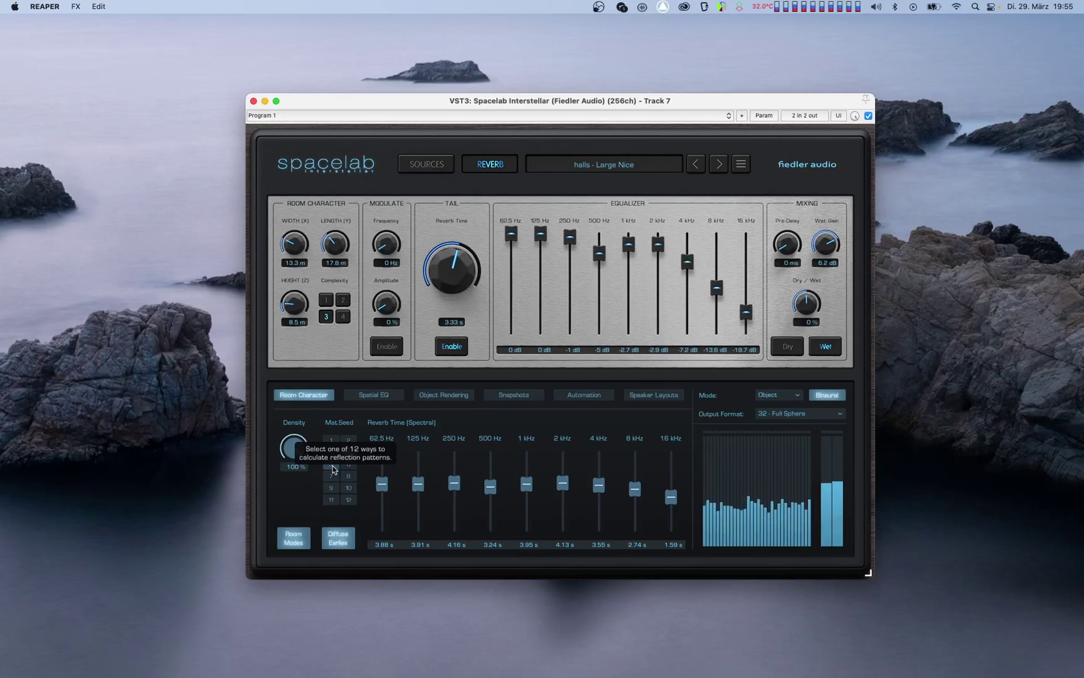
pyautogui.click(347, 467)
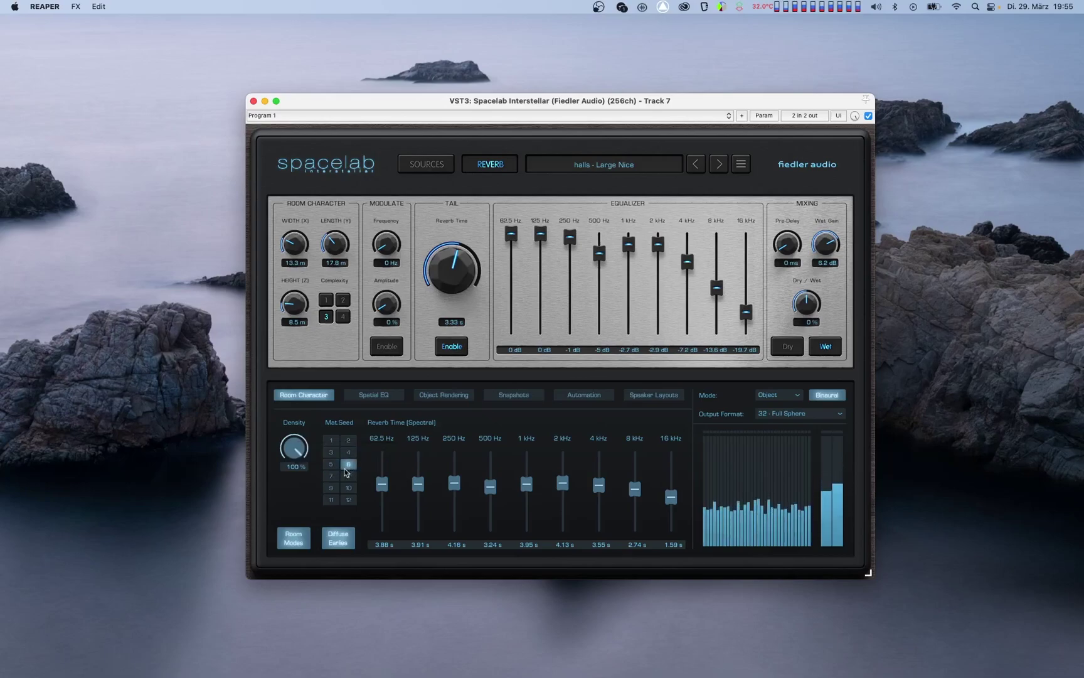
pyautogui.click(331, 480)
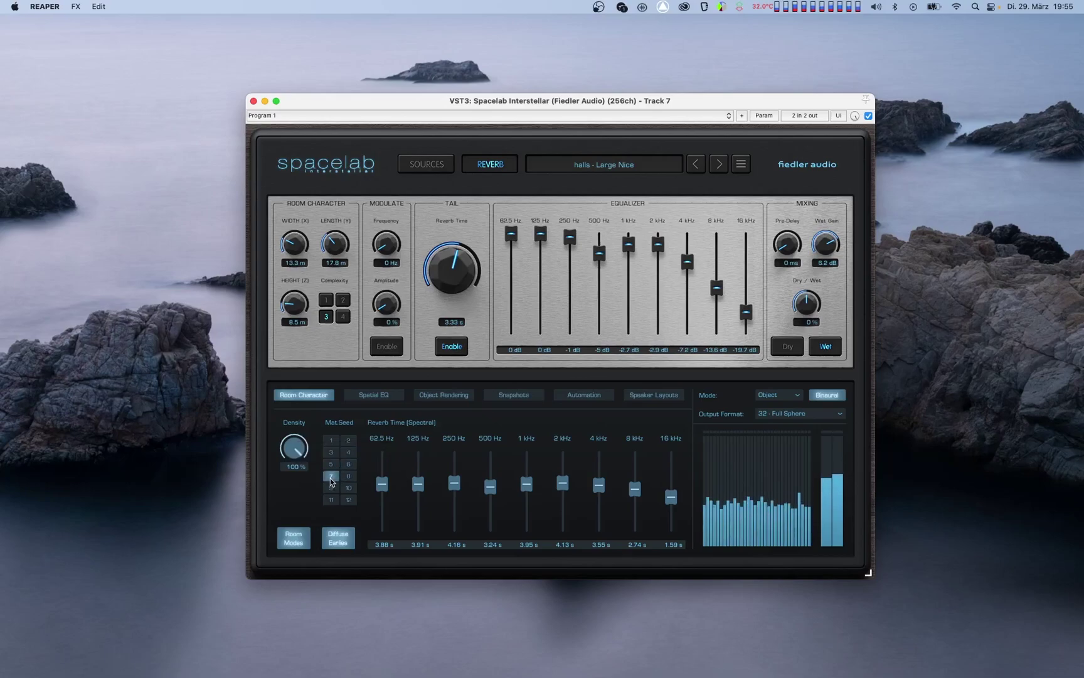
pyautogui.click(349, 476)
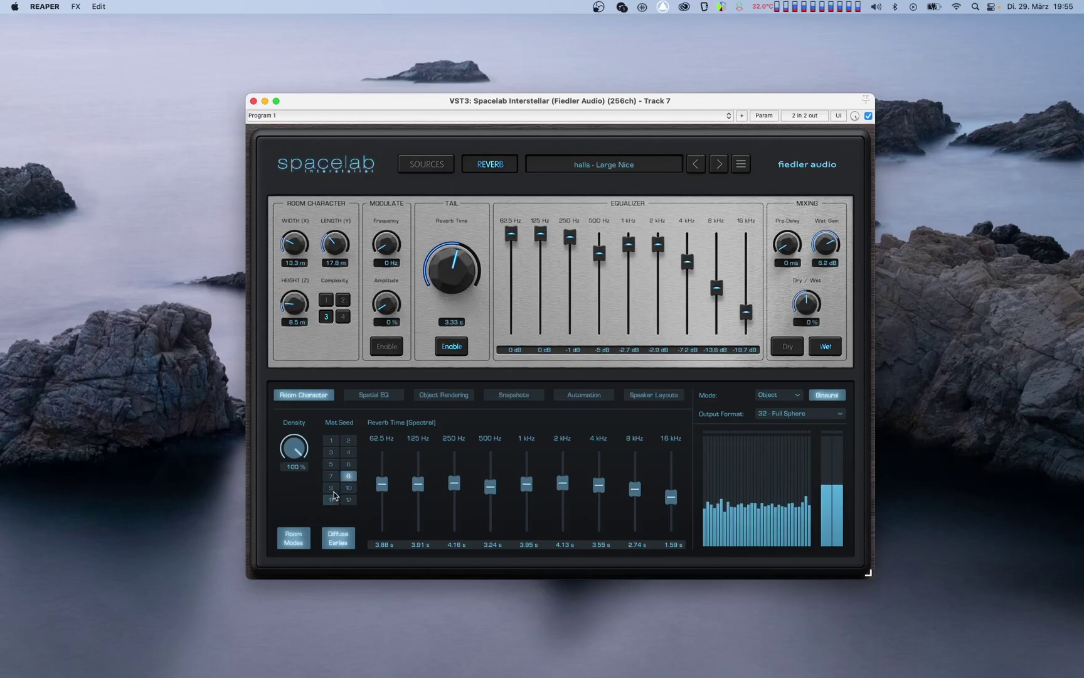
pyautogui.click(332, 489)
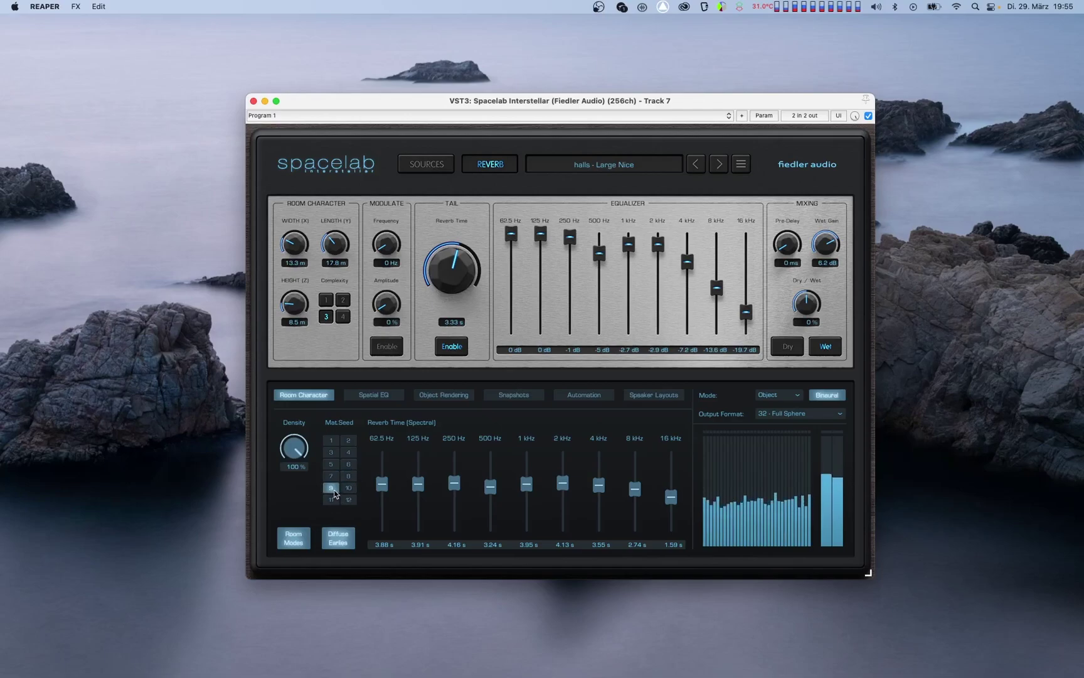
pyautogui.click(348, 488)
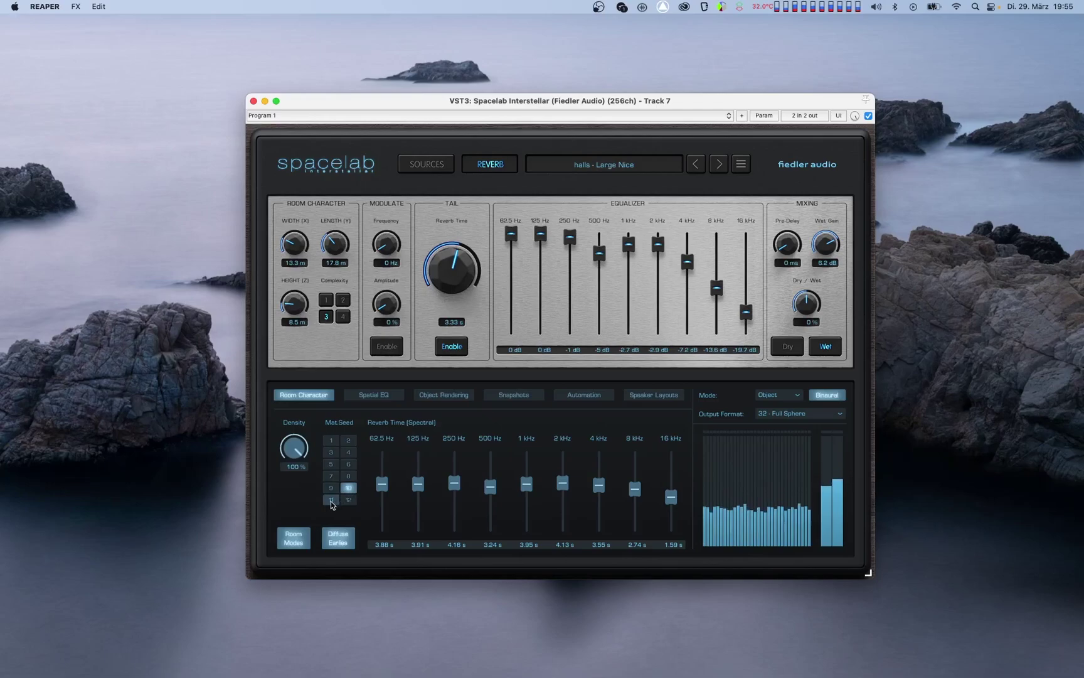
pyautogui.click(332, 500)
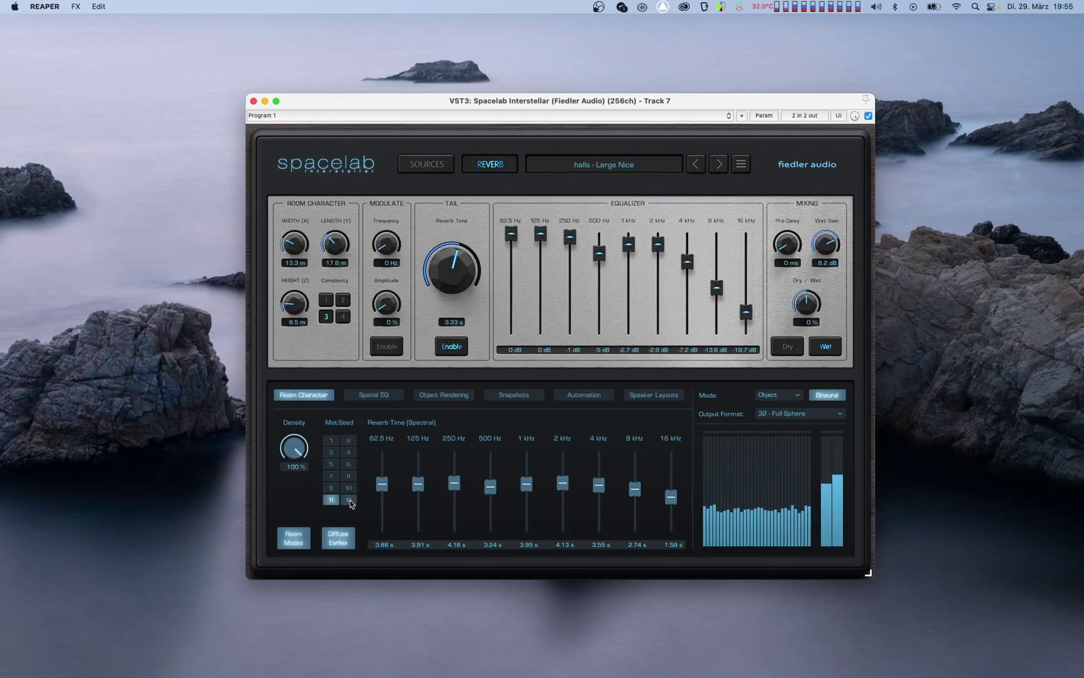
pyautogui.click(349, 500)
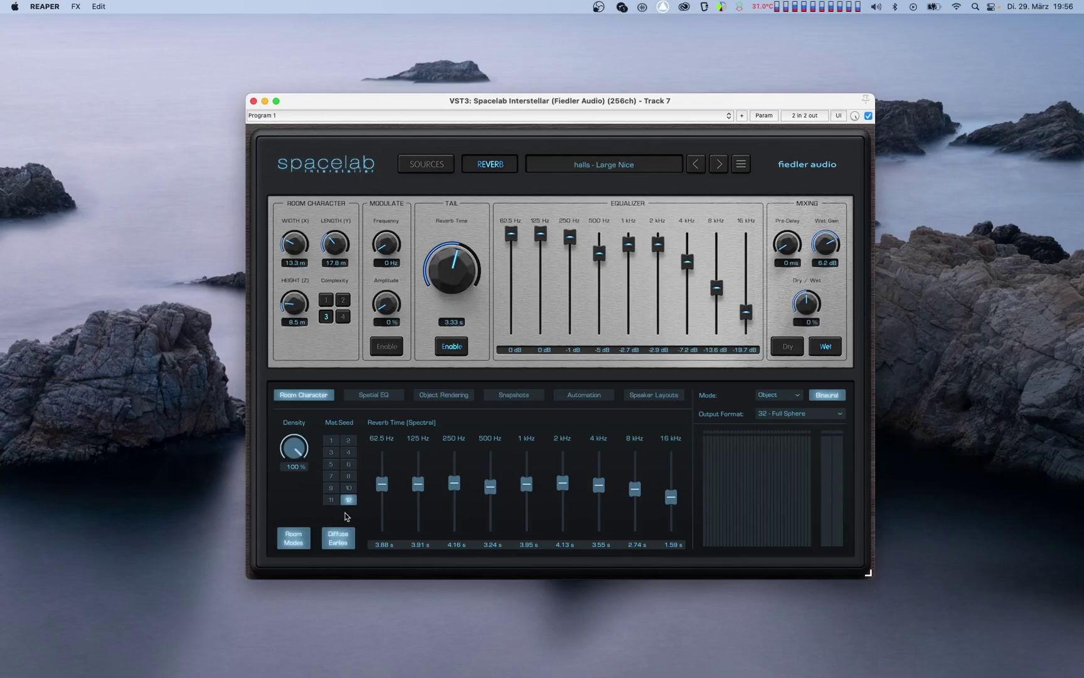
# Step: Set the room's height, width and length to 2 m each
pyautogui.click(282, 321)
pyautogui.write('2')
pyautogui.press('Return')
pyautogui.click(282, 262)
pyautogui.write('2')
pyautogui.press('Return')
pyautogui.click(330, 263)
pyautogui.write('2')
pyautogui.press('Return')
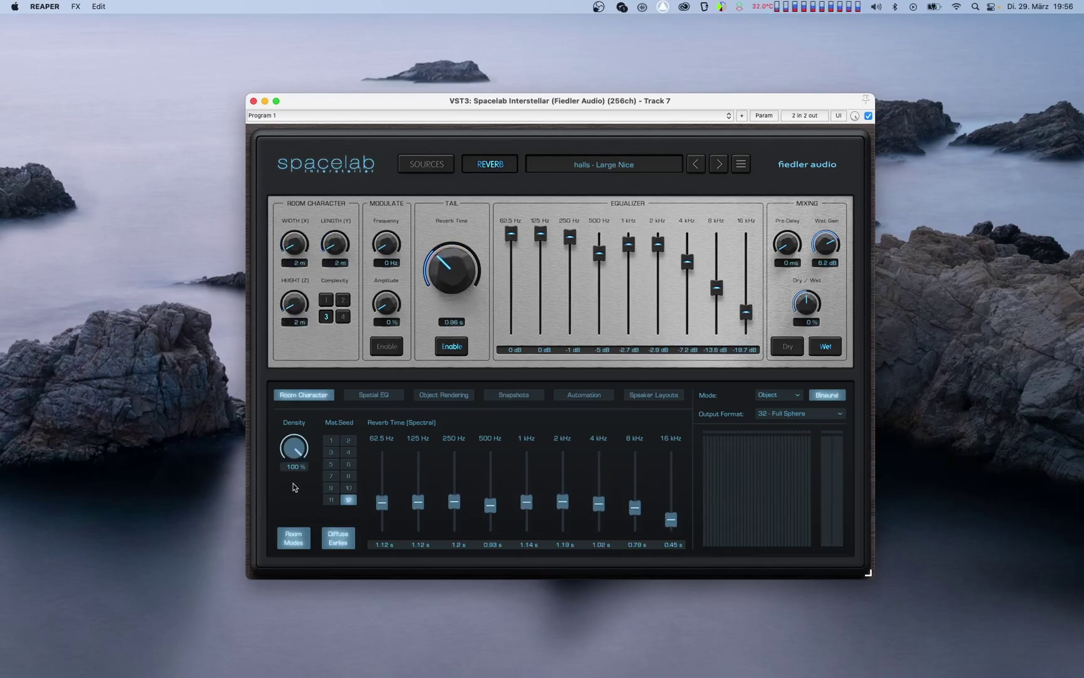
# Step: Compare Room Modes on and off during playback, raising the reverb time to about 2.32 s while they are off
pyautogui.press('space')
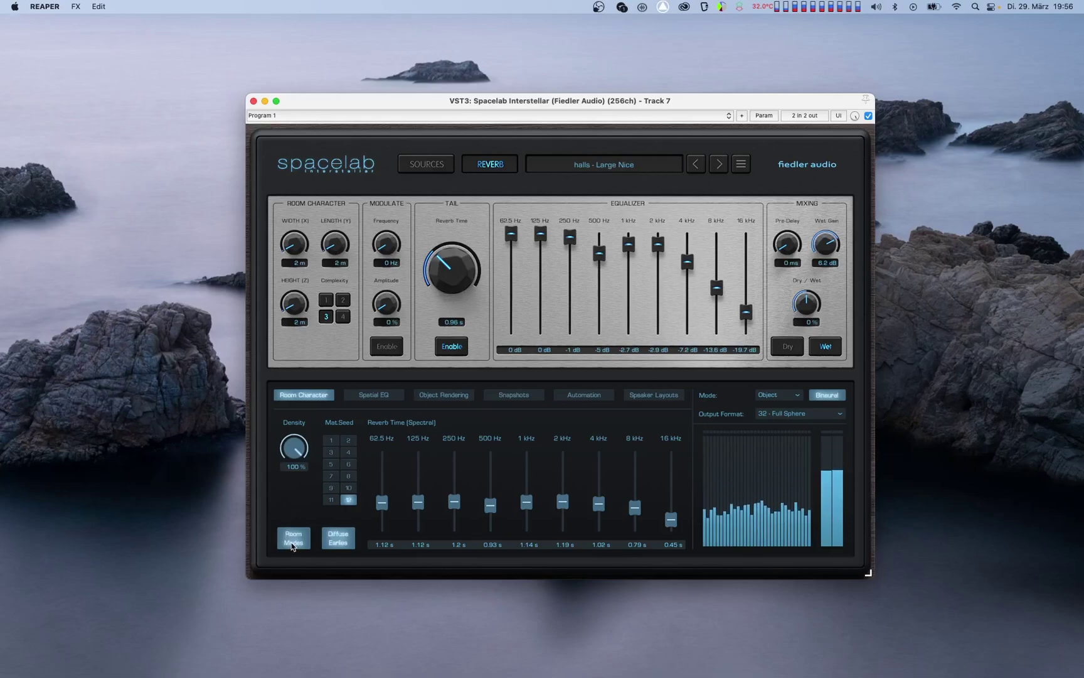
pyautogui.click(291, 543)
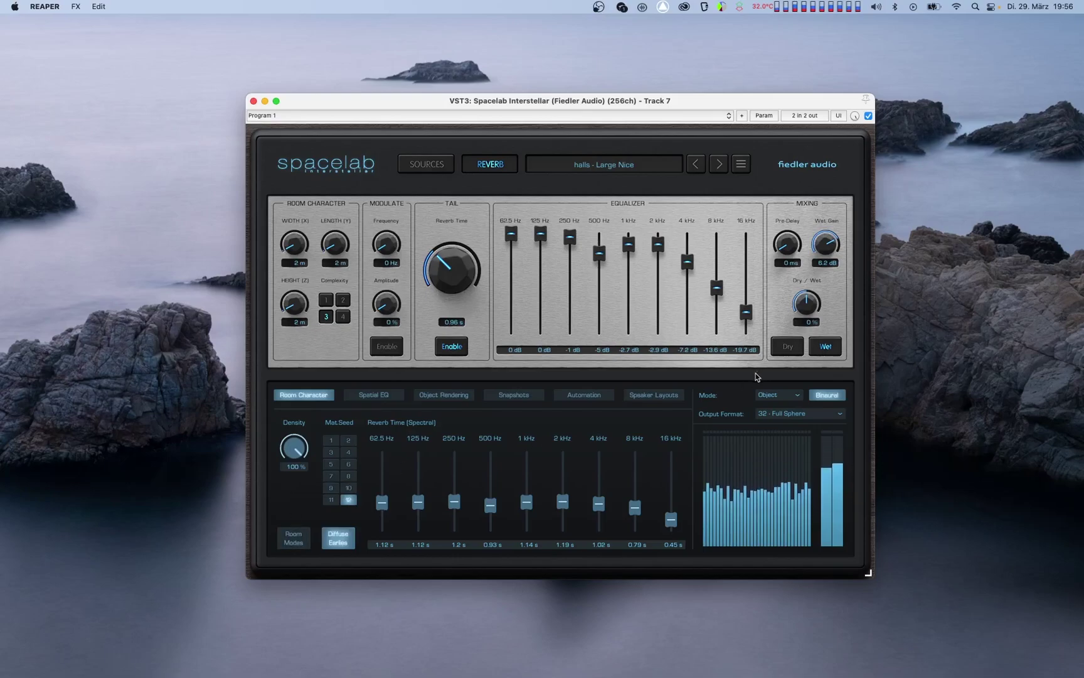
pyautogui.moveTo(441, 287); pyautogui.dragTo(438, 248)
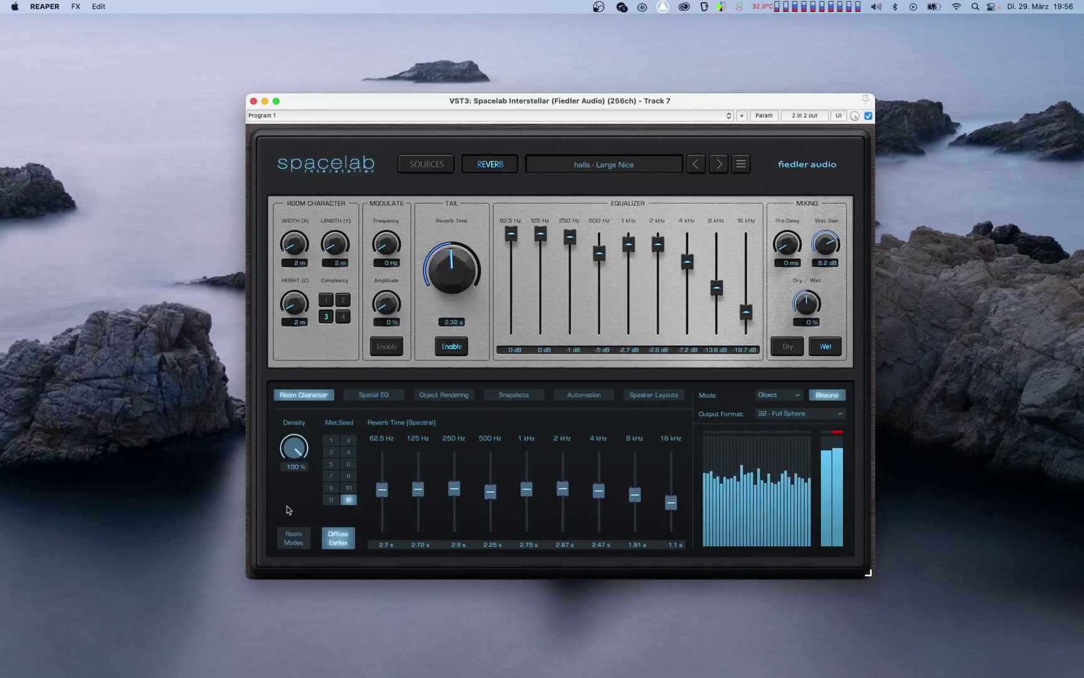
pyautogui.click(288, 542)
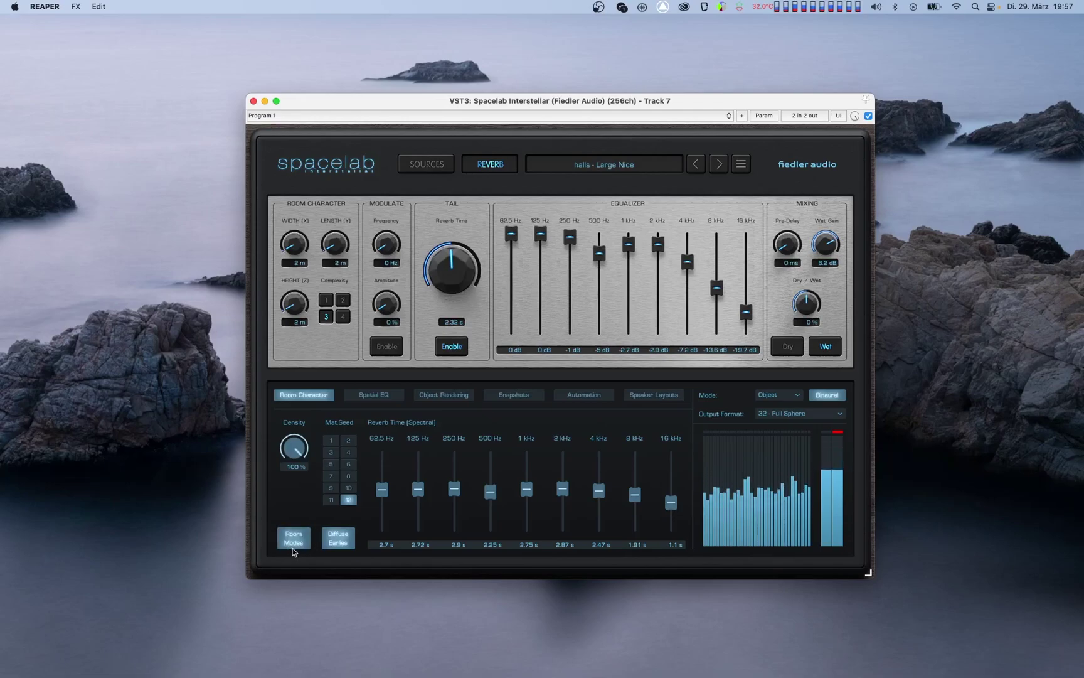
pyautogui.click(296, 544)
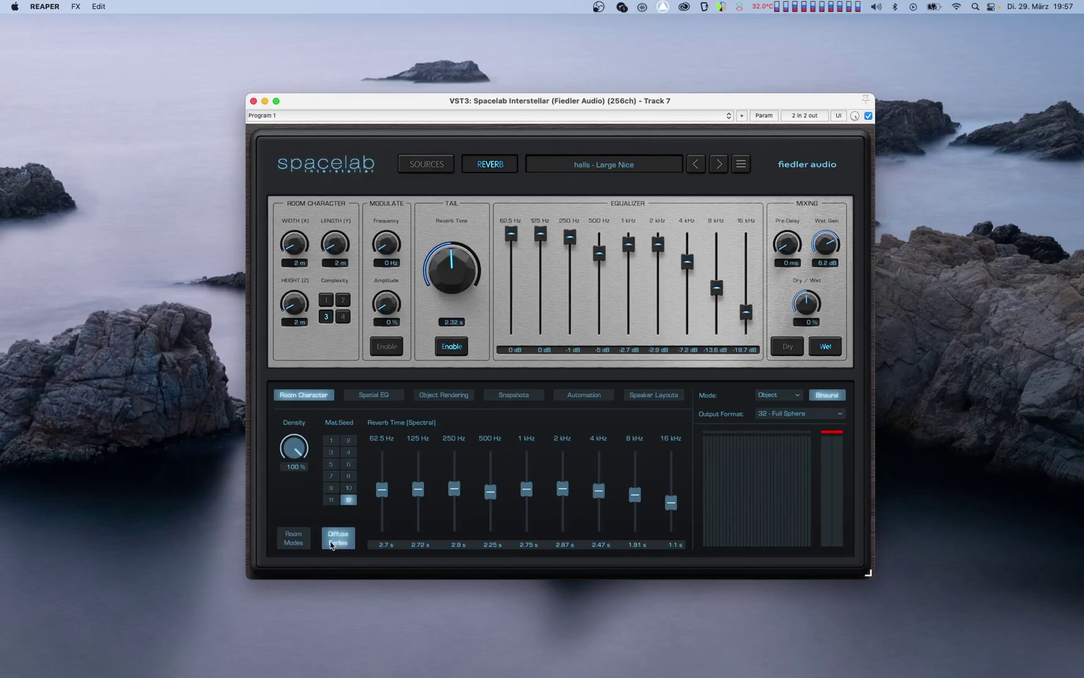
# Step: Reload the halls - Large Nice preset and switch Room Modes off and back on
pyautogui.click(712, 160)
pyautogui.click(698, 165)
pyautogui.click(306, 539)
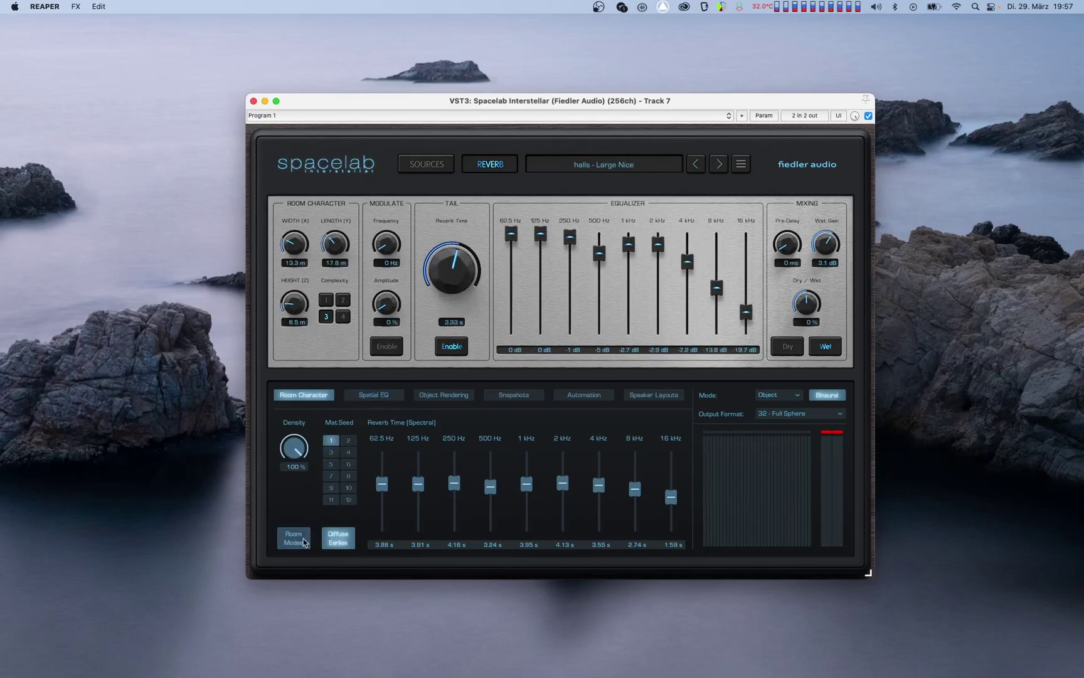
pyautogui.click(311, 544)
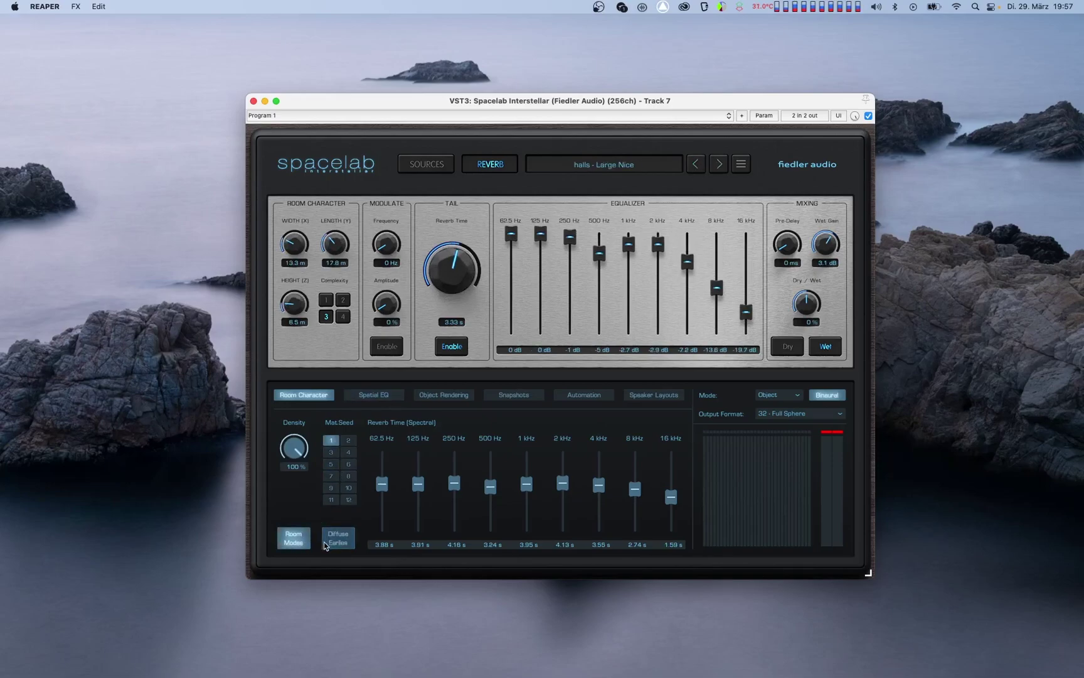
# Step: Start playback and compare the reverb with Diffuse Earlies on and off, leaving it on
pyautogui.press('space')
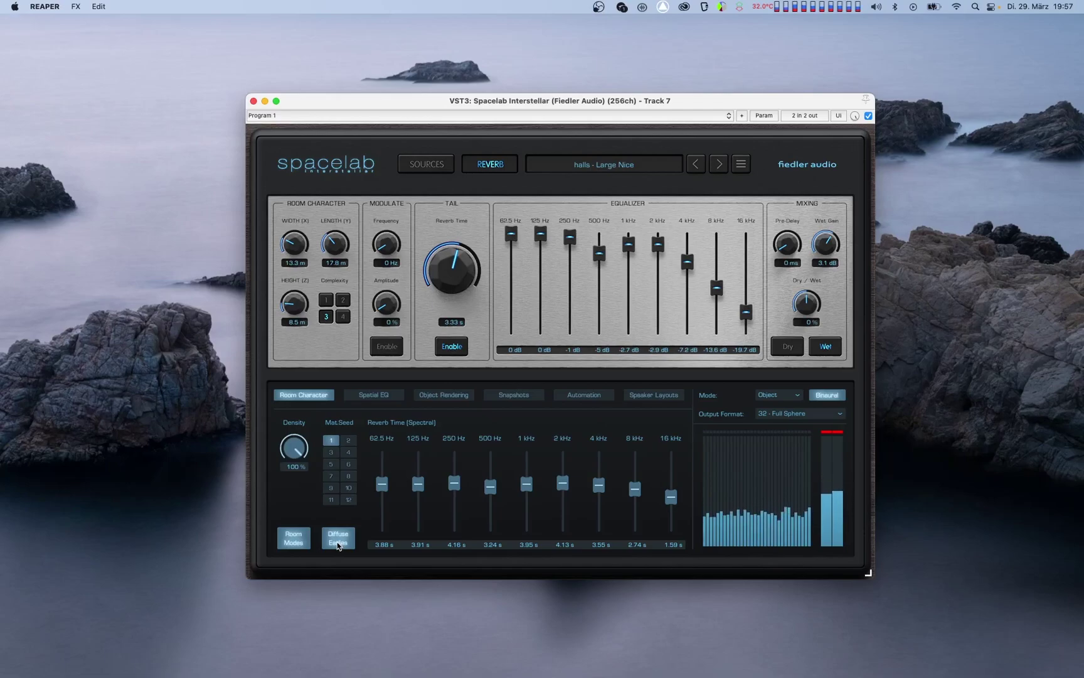
pyautogui.click(338, 545)
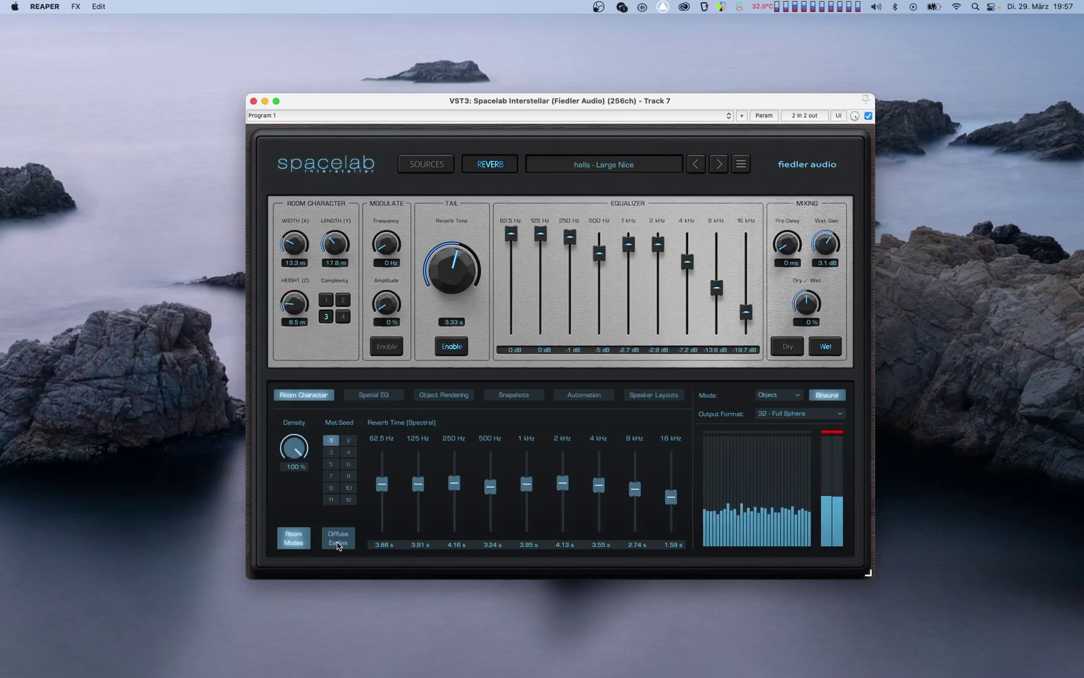
pyautogui.click(338, 545)
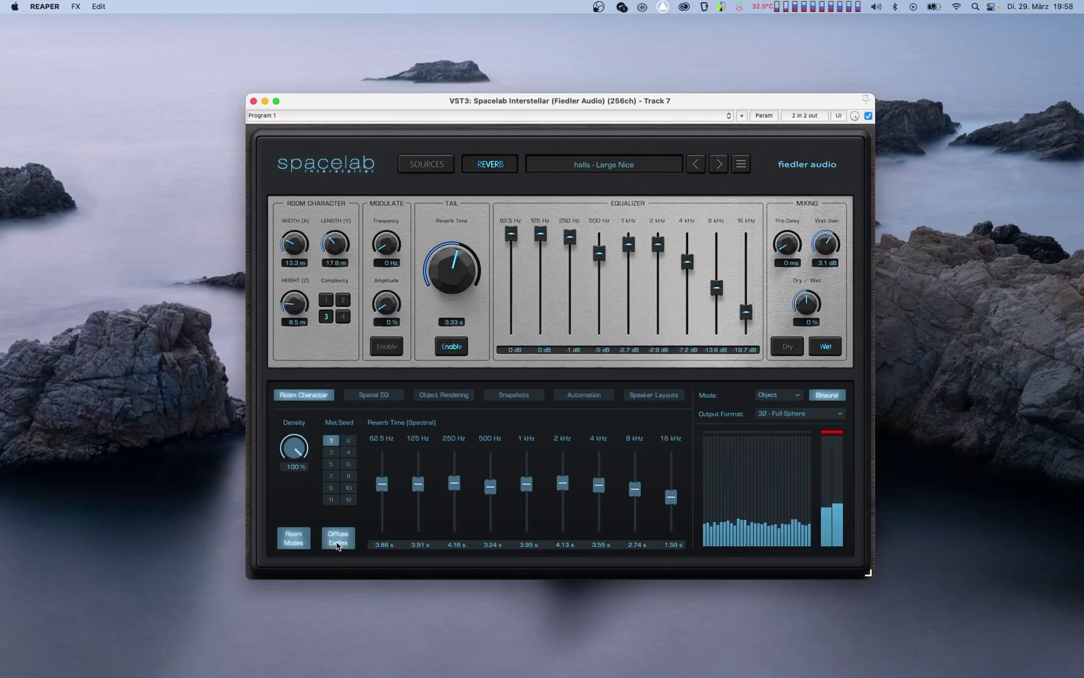
# Step: Solo the s. reso-GAIN_326 source and reposition it from the top view to about X -2 m, Y -1.1 m
pyautogui.click(439, 165)
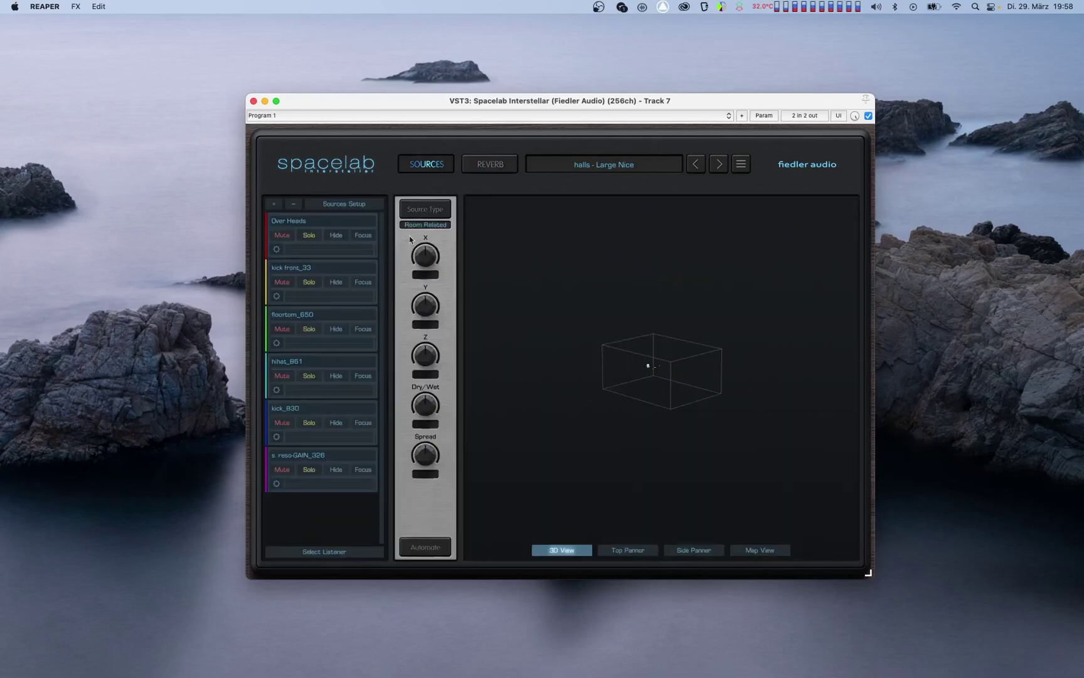
pyautogui.click(618, 549)
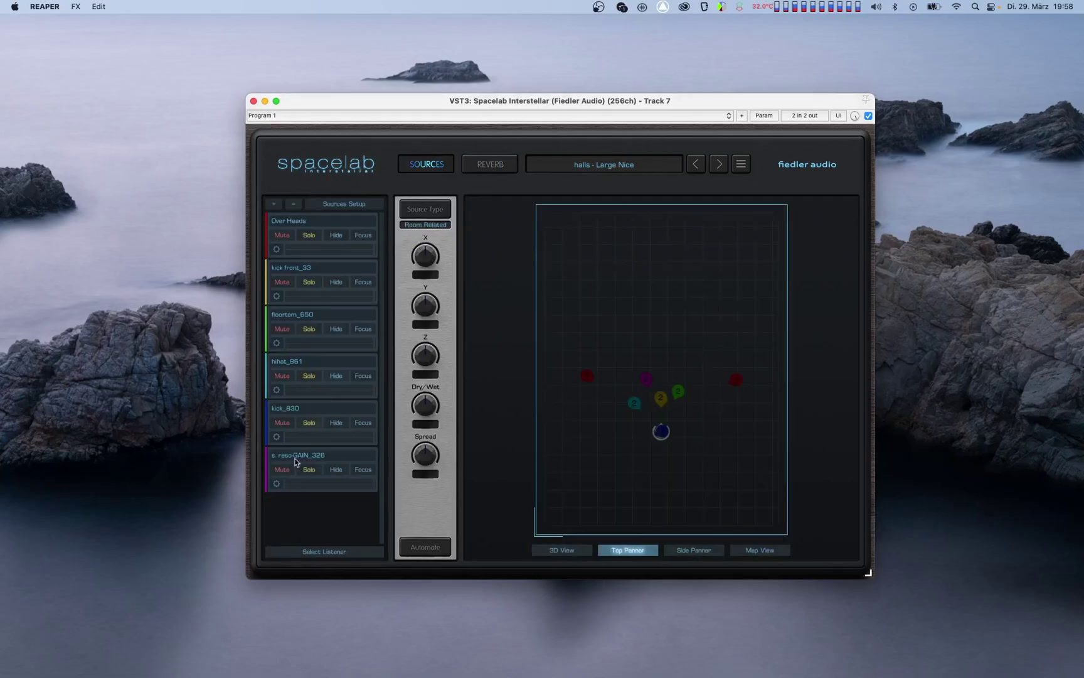
pyautogui.click(305, 471)
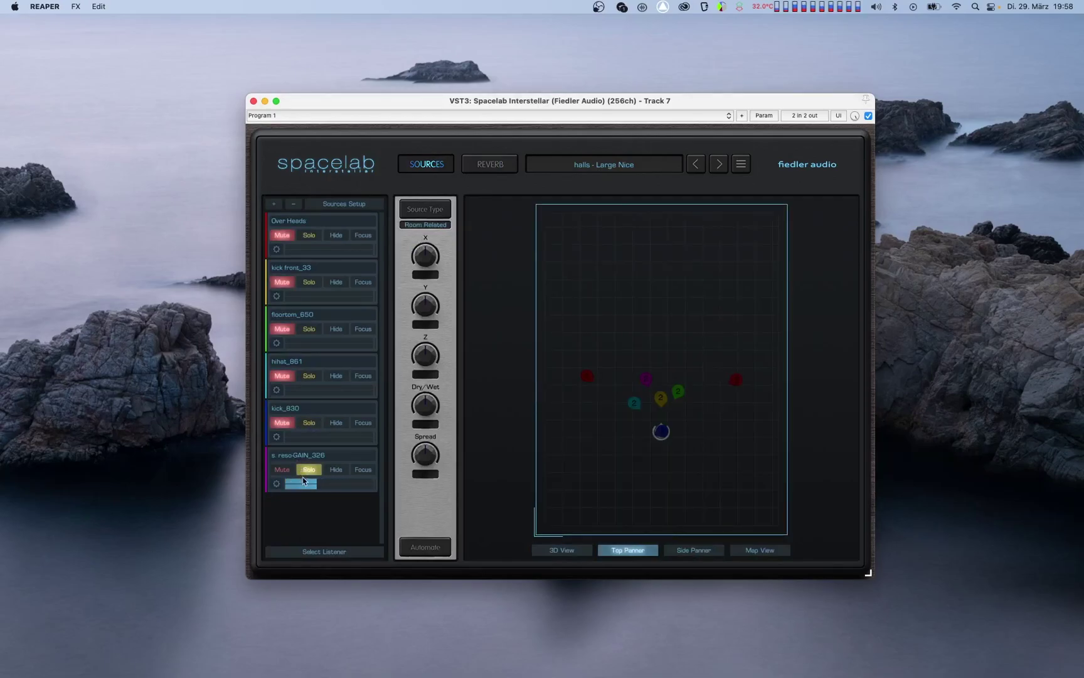
pyautogui.click(358, 490)
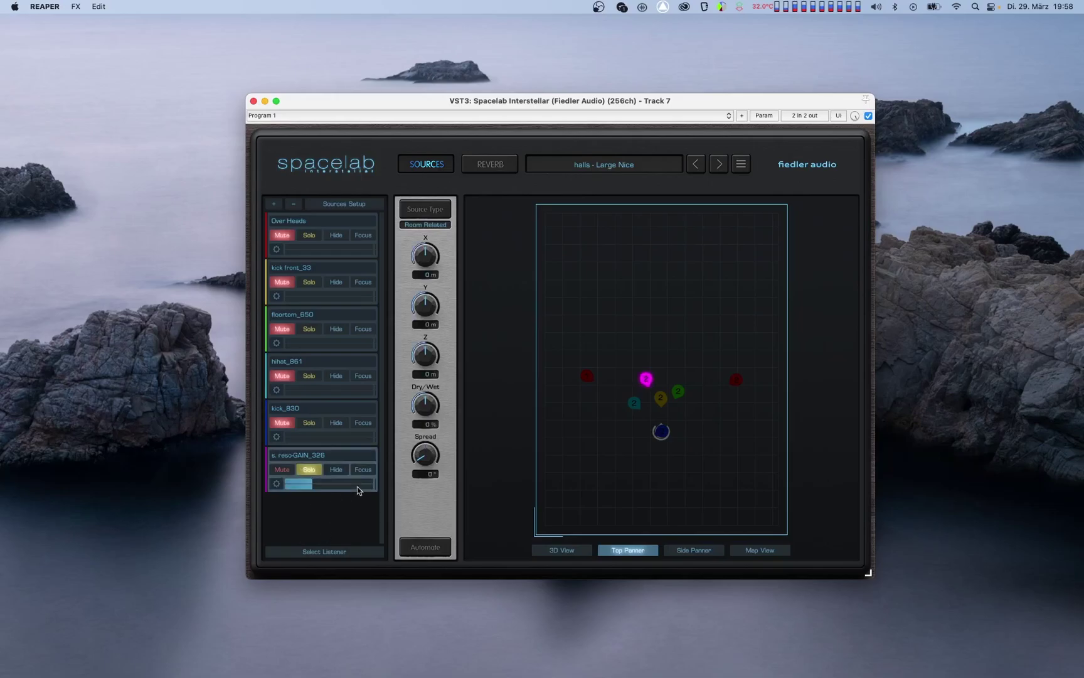
pyautogui.moveTo(646, 381); pyautogui.dragTo(608, 400)
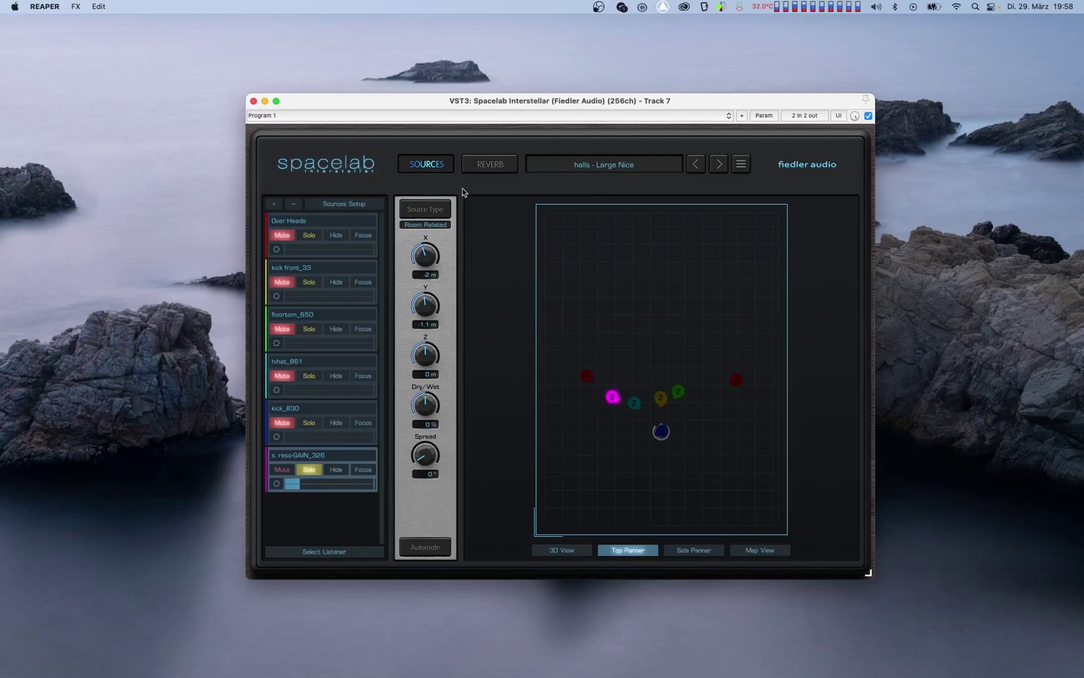
# Step: Turn off Diffuse Earlies and move the soloed source to about X -2.4 m, Y -0.6 m and on to X 4.1 m, Y 2.3 m
pyautogui.click(488, 165)
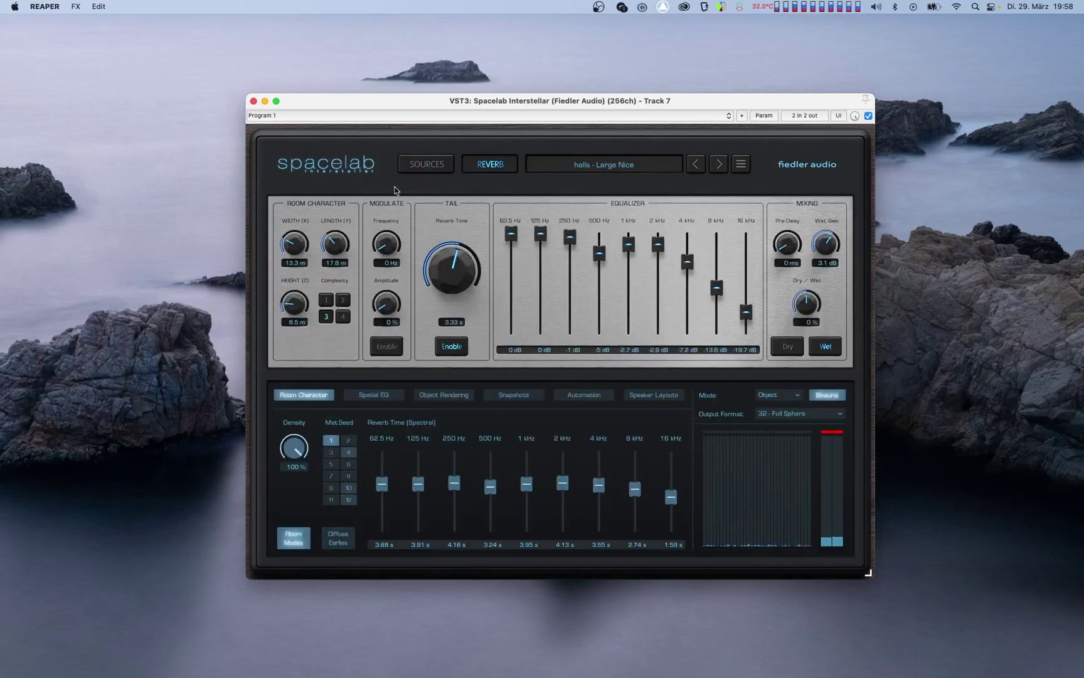
pyautogui.click(408, 163)
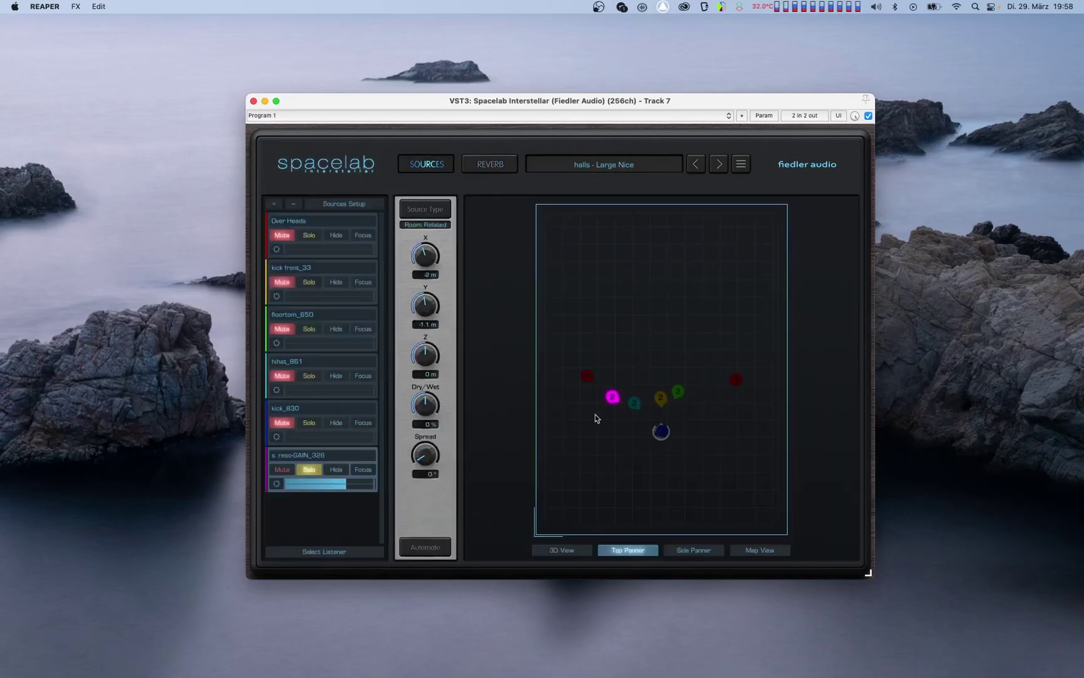
pyautogui.moveTo(613, 396)
pyautogui.mouseDown()
pyautogui.moveTo(705, 399)
pyautogui.moveTo(707, 461)
pyautogui.moveTo(623, 471)
pyautogui.moveTo(596, 389)
pyautogui.mouseUp()
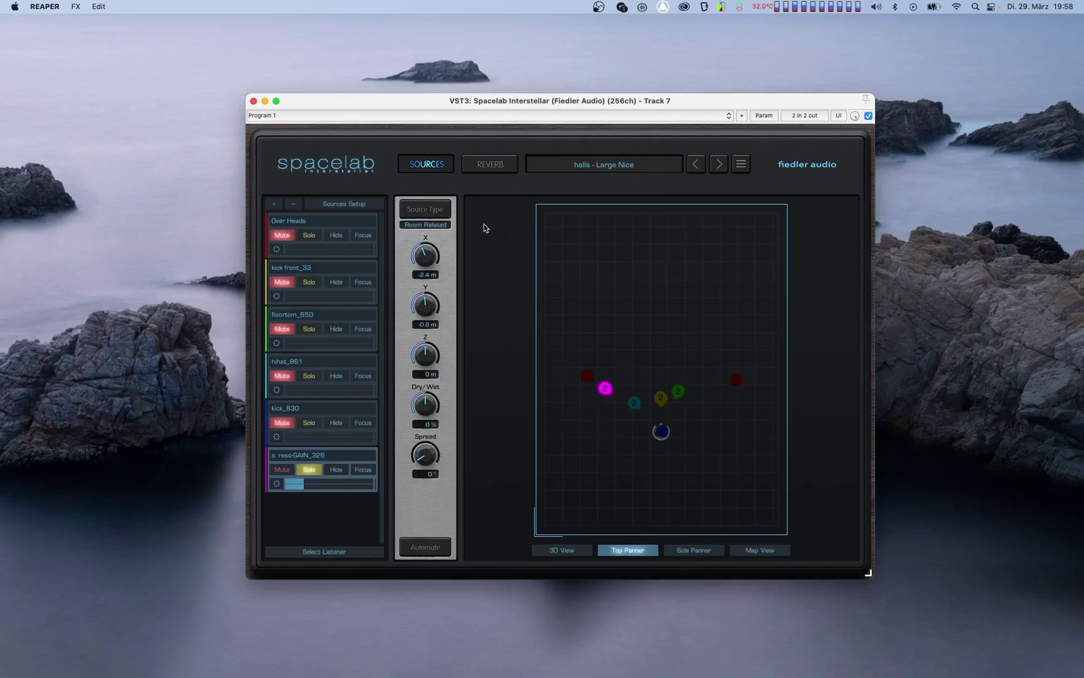
pyautogui.moveTo(606, 388); pyautogui.dragTo(728, 336)
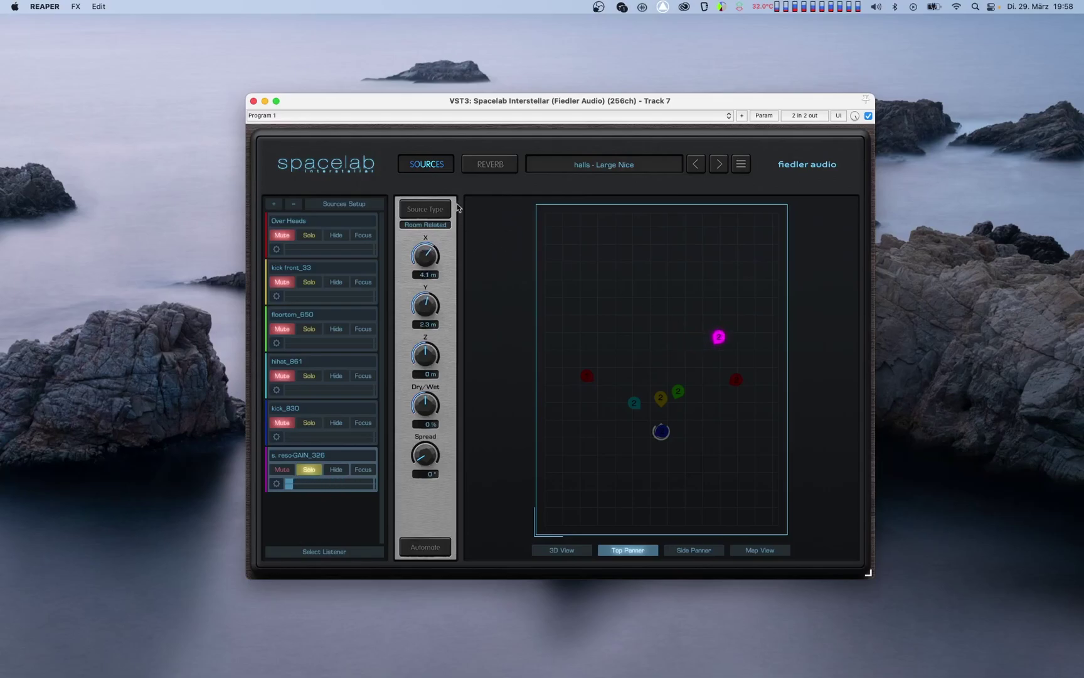
# Step: Turn on Diffuse Earlies and move the soloed source to about X -2 m, Y -5.7 m and on to X -2.1 m, Y 0.5 m
pyautogui.click(482, 166)
pyautogui.click(337, 541)
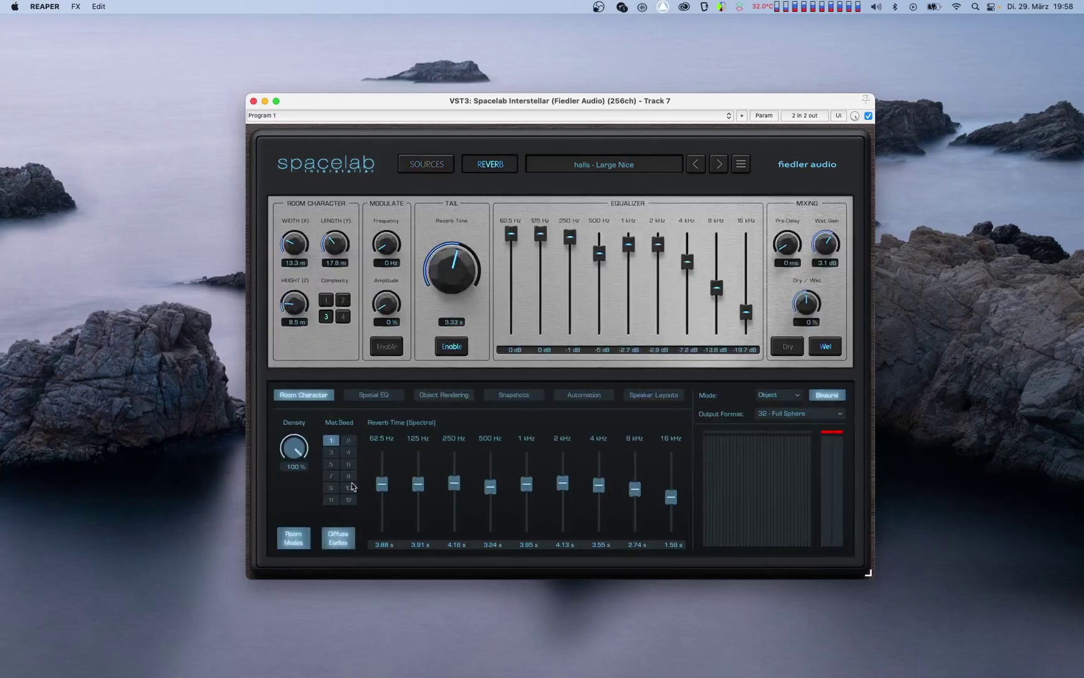
pyautogui.click(402, 161)
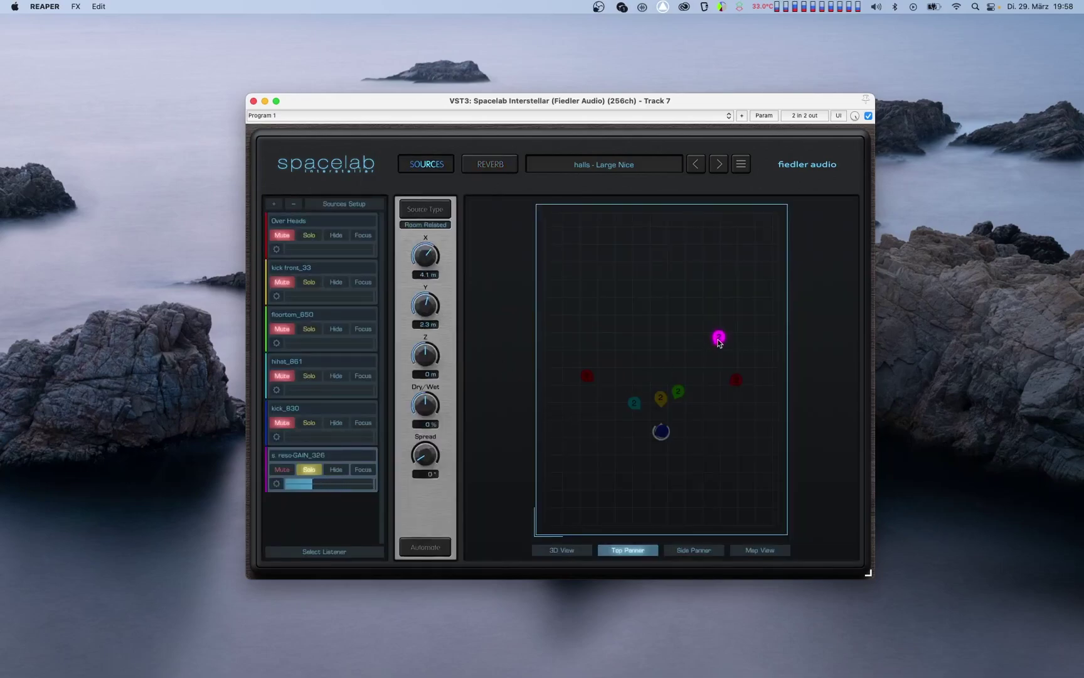
pyautogui.moveTo(717, 337); pyautogui.dragTo(602, 491)
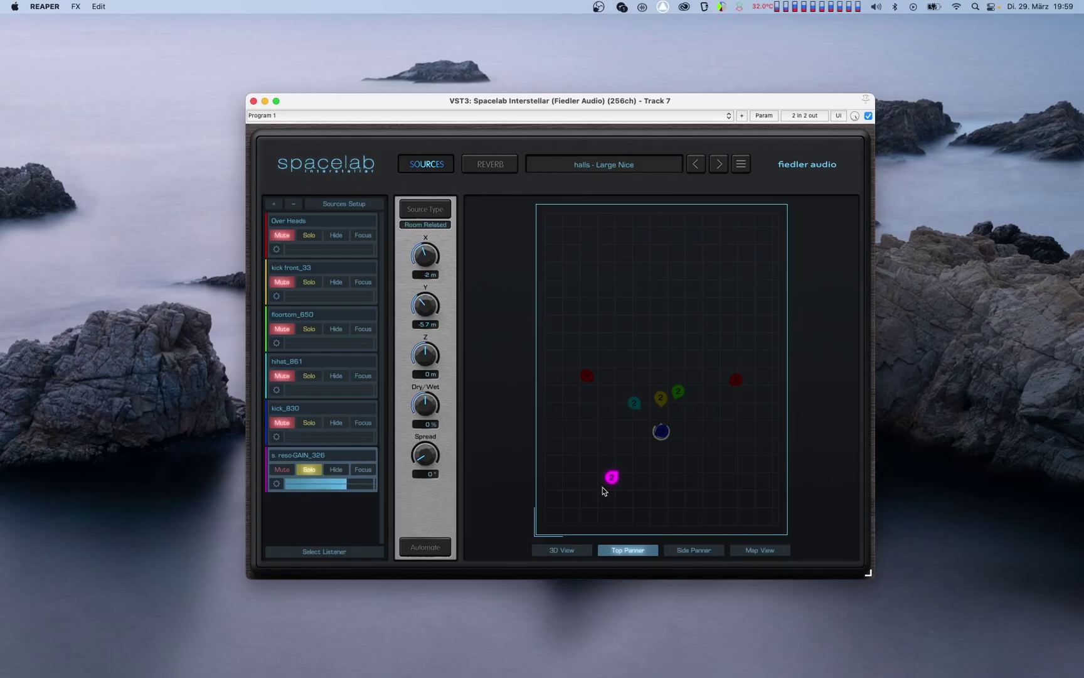
pyautogui.moveTo(604, 491); pyautogui.dragTo(602, 382)
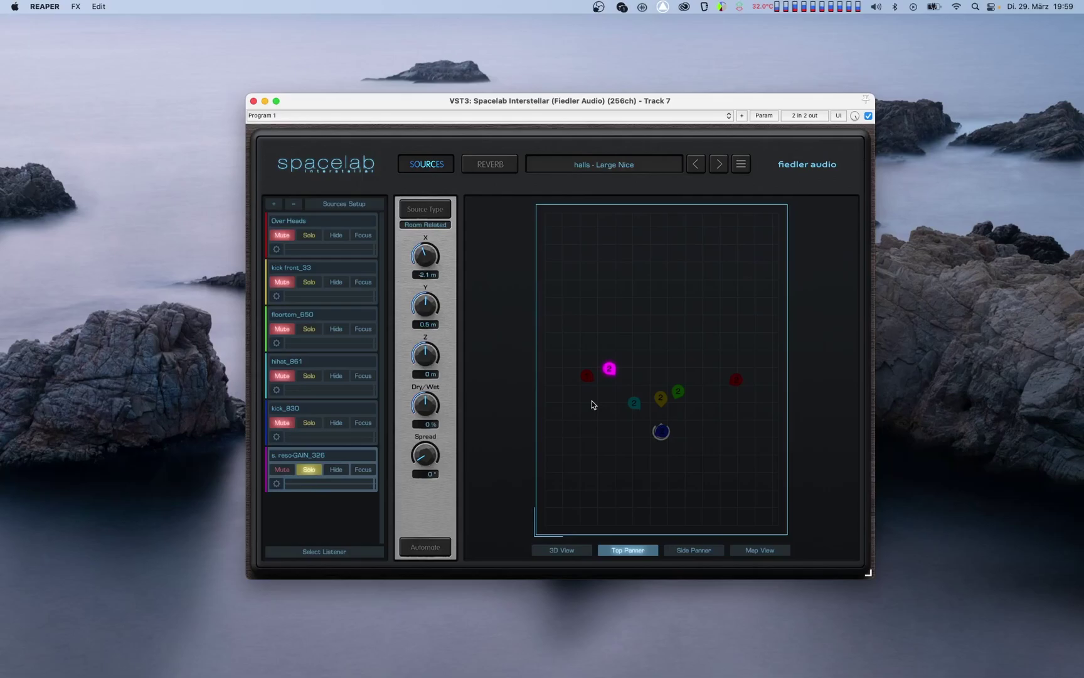
# Step: Unsolo the s. reso-GAIN_326 source and start playback with the reverb settings displayed
pyautogui.click(308, 470)
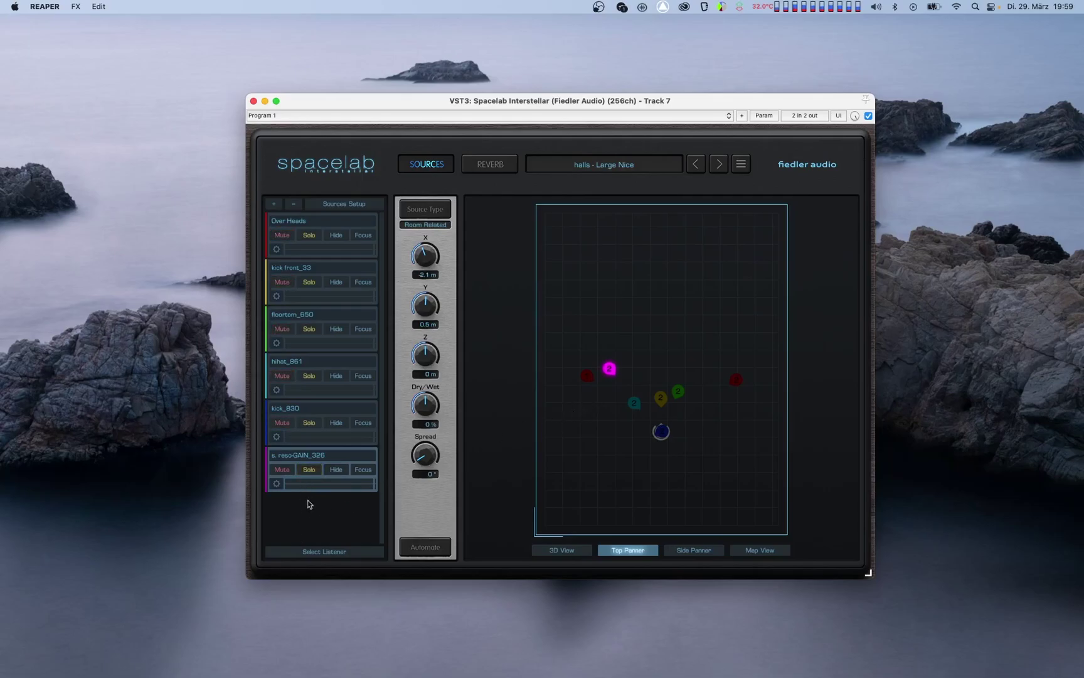
pyautogui.click(493, 165)
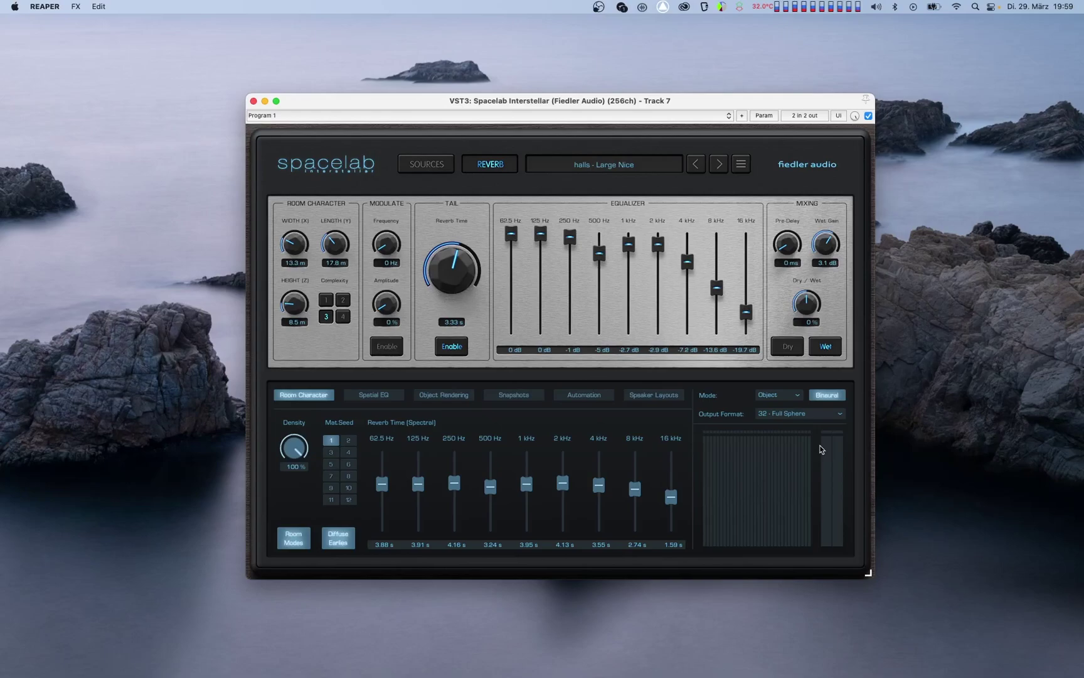
pyautogui.press('space')
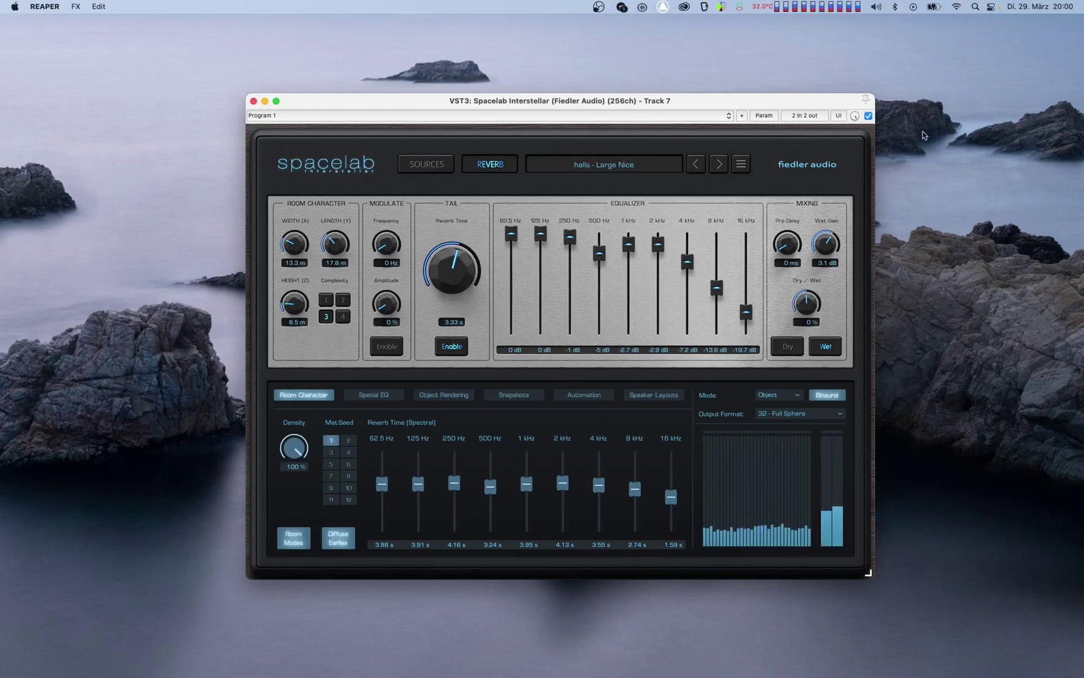
# Step: Raise the spectral reverb times of the 500 Hz and 1 kHz bands to about 30 s and cut 62.5 Hz and 125 Hz to about 0.7 s
pyautogui.moveTo(491, 490); pyautogui.dragTo(527, 453)
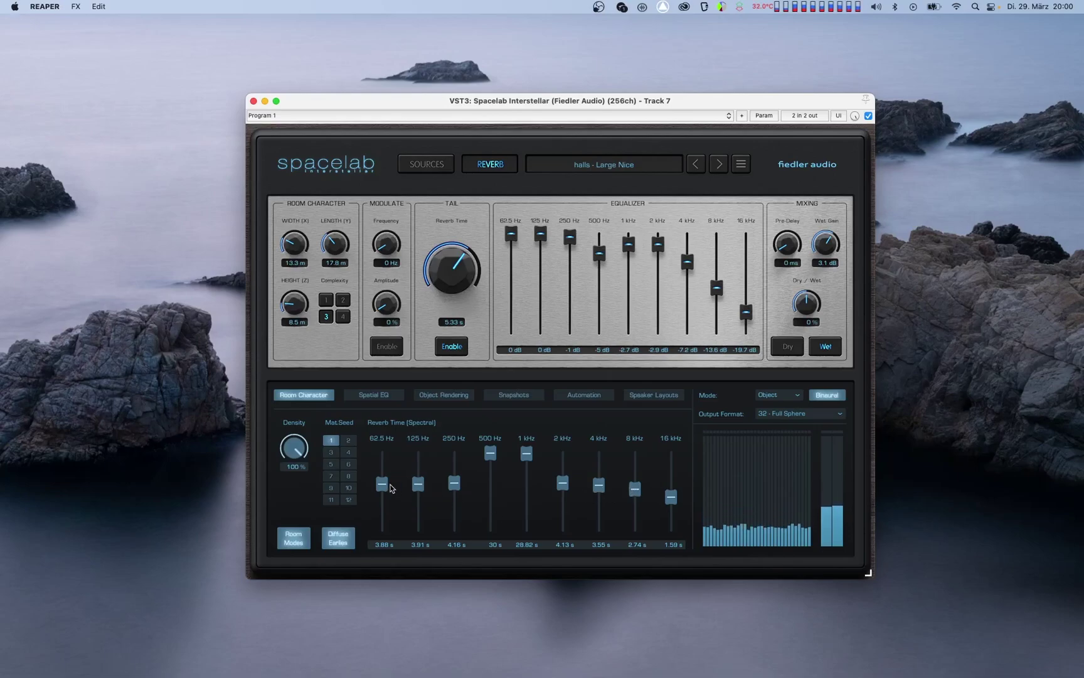
pyautogui.moveTo(383, 487); pyautogui.dragTo(420, 515)
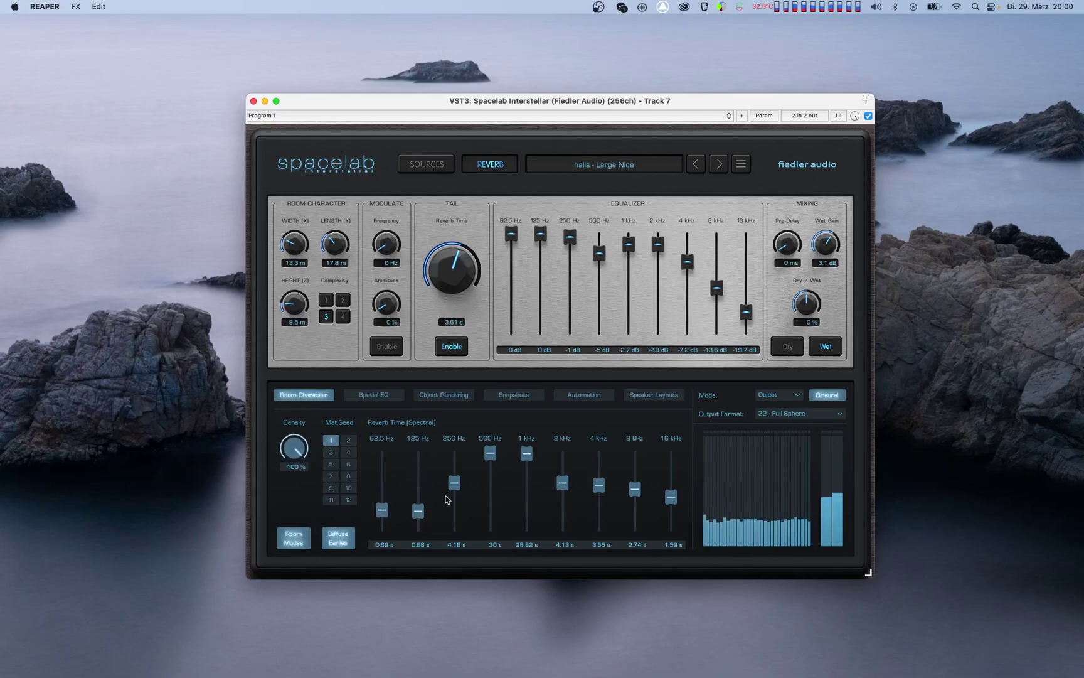
# Step: Lower the spectral reverb times to about 1.16 s at 500 Hz, 3.65 s at 1 kHz and 2.81 s at 2 kHz
pyautogui.moveTo(490, 452); pyautogui.dragTo(490, 503)
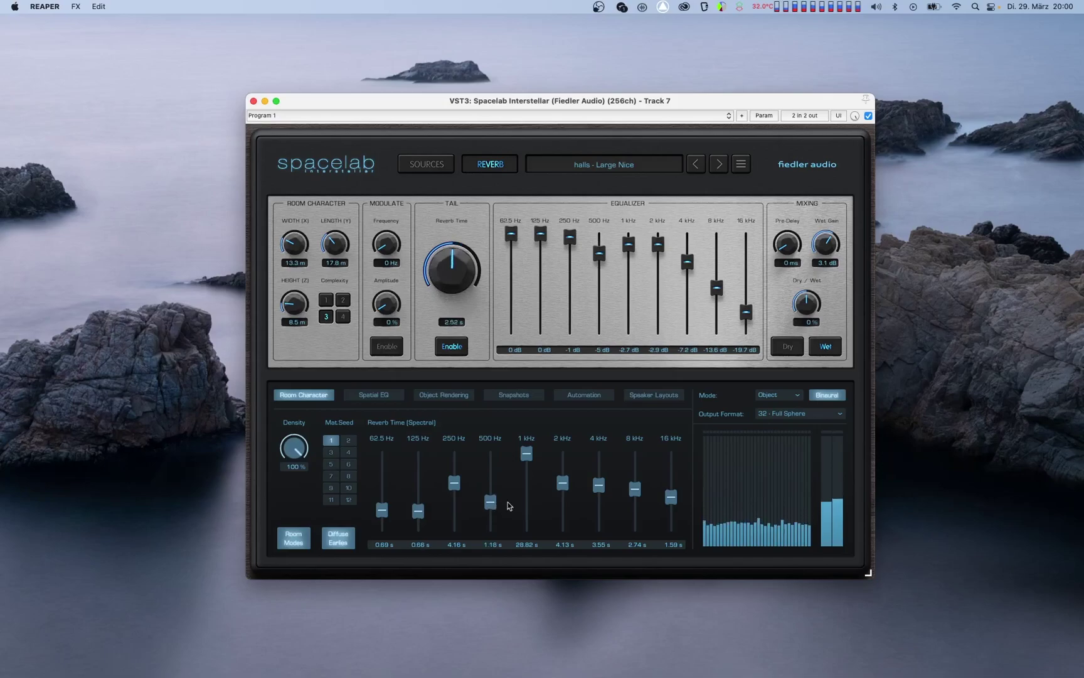
pyautogui.moveTo(563, 484)
pyautogui.mouseDown()
pyautogui.moveTo(563, 453)
pyautogui.moveTo(562, 478)
pyautogui.moveTo(527, 482)
pyautogui.moveTo(555, 491)
pyautogui.mouseUp()
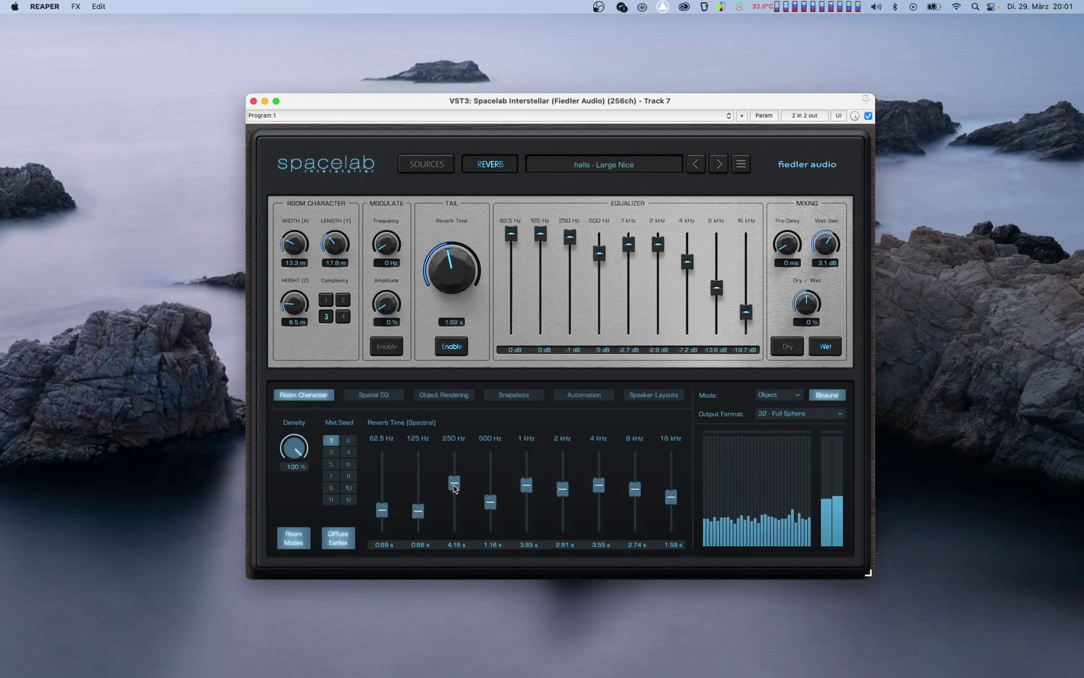
# Step: Set the six spectral reverb times from 125 Hz to 4 kHz to about 4.91, 0.48, 0.01, 0.28, 0.38 and 0.57 s in band order
pyautogui.moveTo(418, 511); pyautogui.dragTo(491, 529)
pyautogui.moveTo(526, 485); pyautogui.dragTo(527, 524)
pyautogui.moveTo(563, 489); pyautogui.dragTo(599, 514)
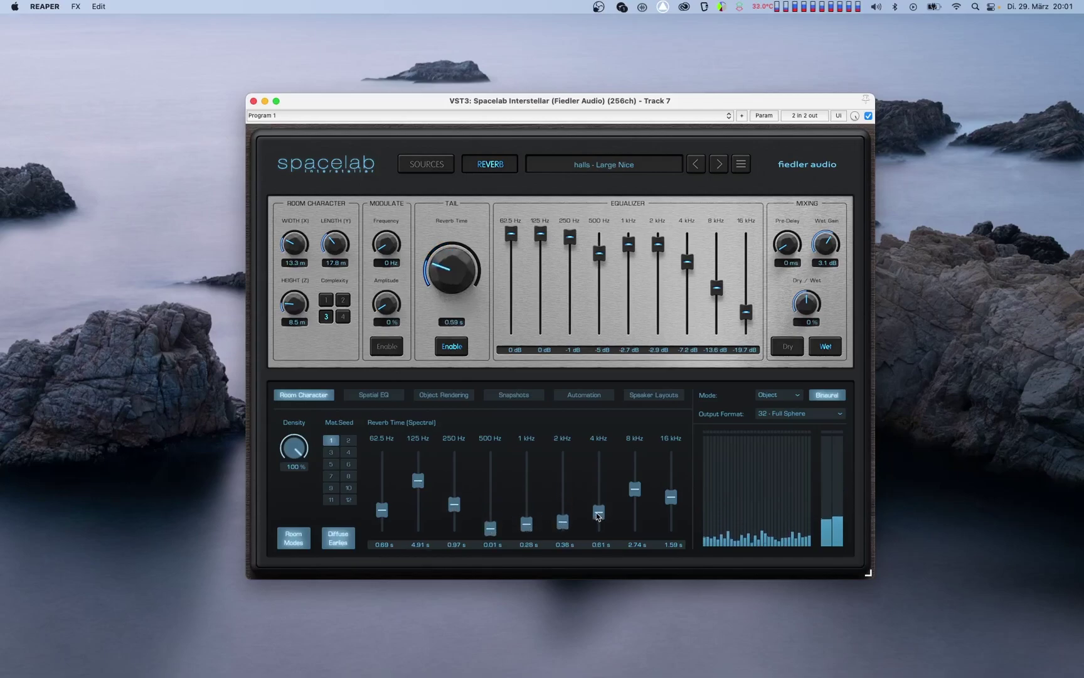
pyautogui.moveTo(455, 505); pyautogui.dragTo(458, 521)
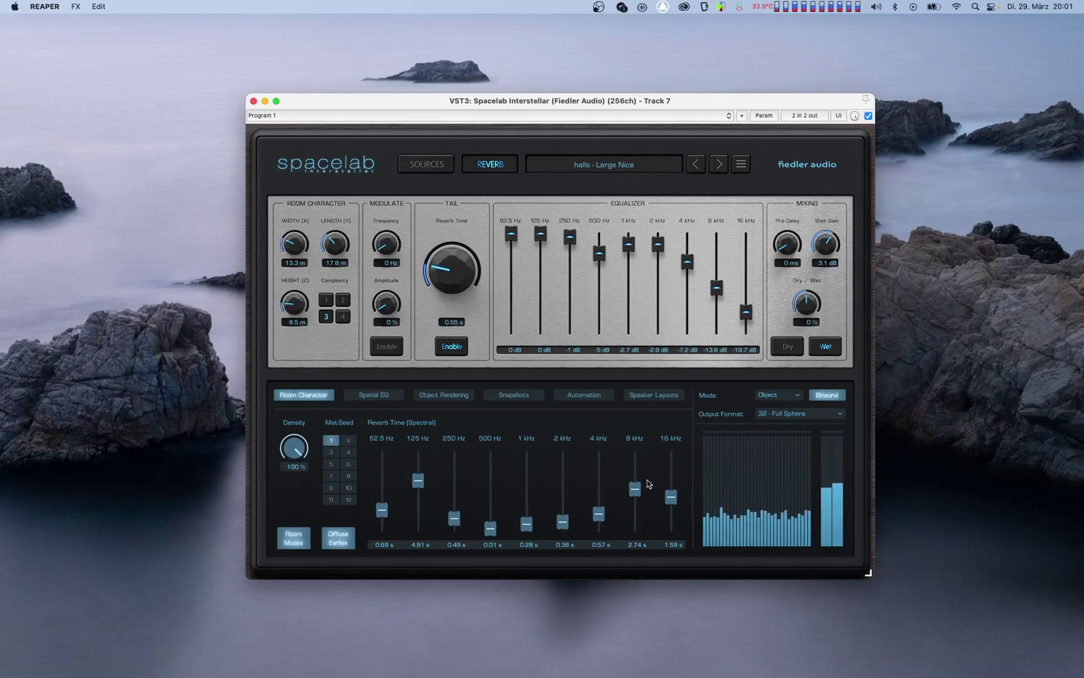
# Step: Raise the spectral reverb times to about 14.28 s at 8 kHz, 4.81 s at 4 kHz and 27.35 s at 62.5 Hz
pyautogui.moveTo(635, 488); pyautogui.dragTo(635, 464)
pyautogui.moveTo(599, 514); pyautogui.dragTo(601, 483)
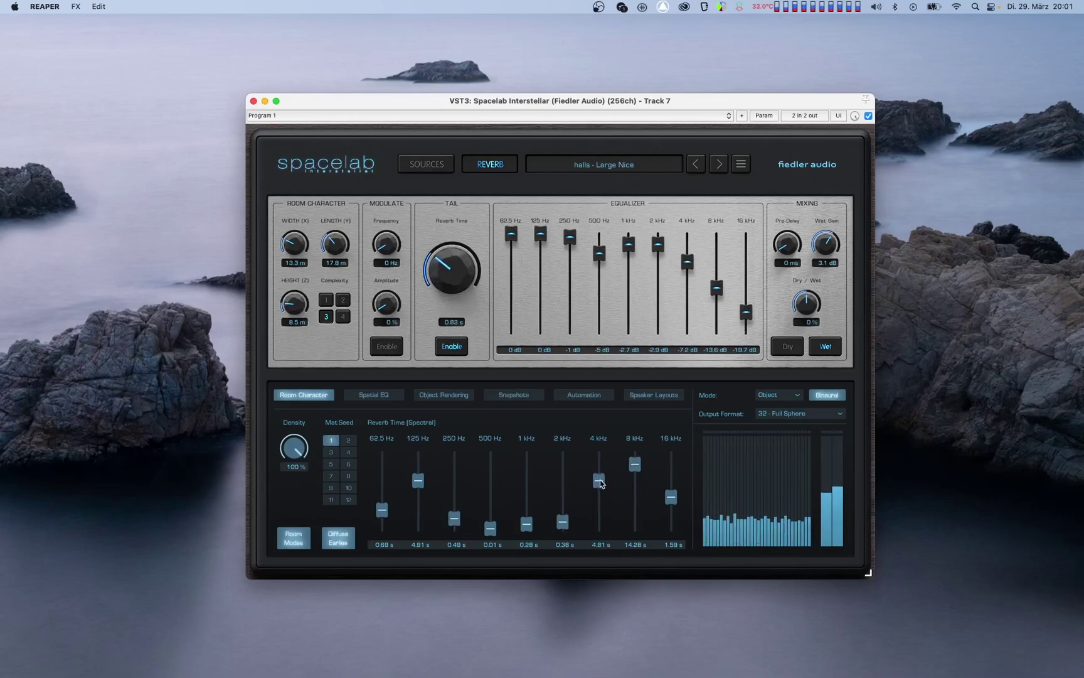
pyautogui.moveTo(383, 510); pyautogui.dragTo(392, 455)
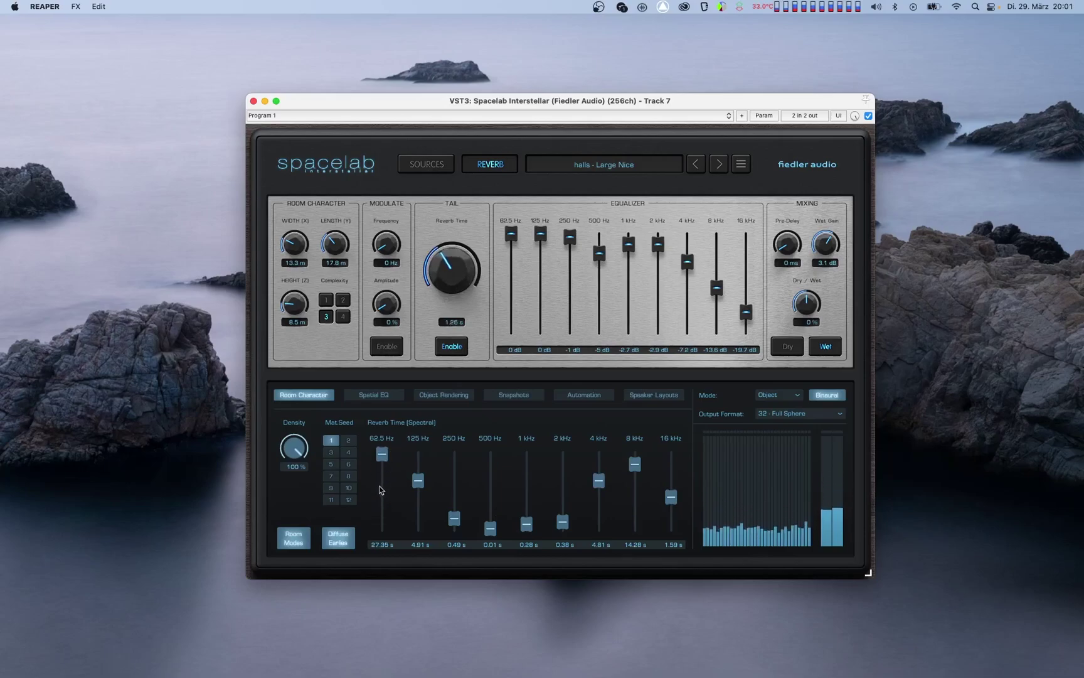